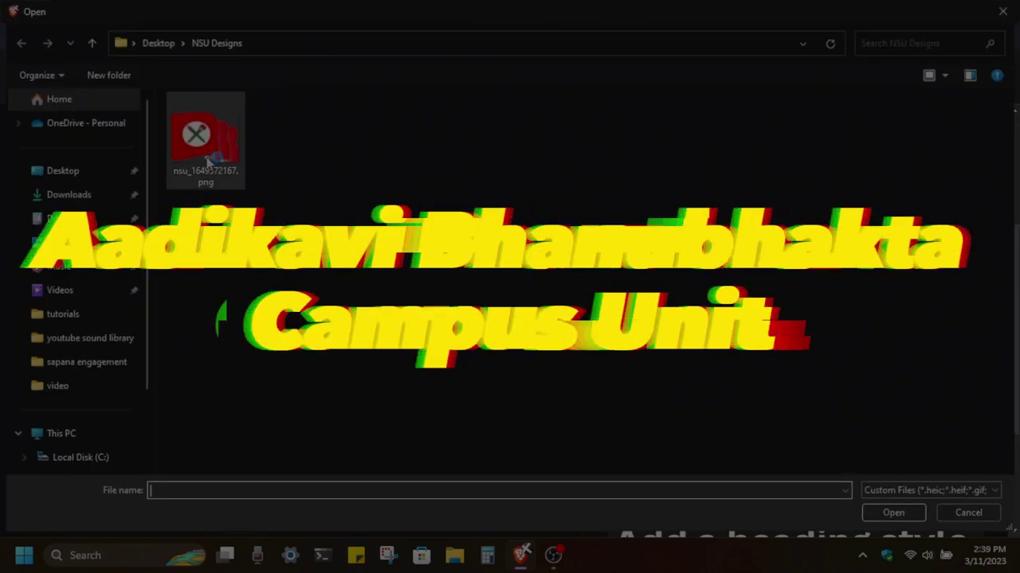
# Rename the flag image to nsu-logo and upload it as a brand logo
pyautogui.rightClick(239, 173)
pyautogui.click(268, 510)
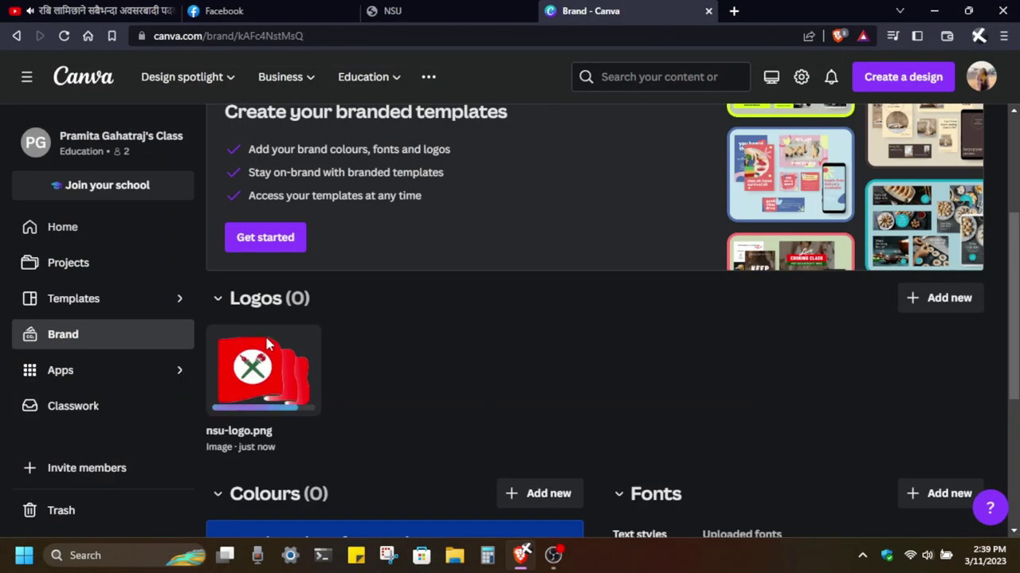
# Keep the colours extracted from nsu-logo.png as a brand palette named "nsu logo color"
pyautogui.scroll(-3, 438, 352)
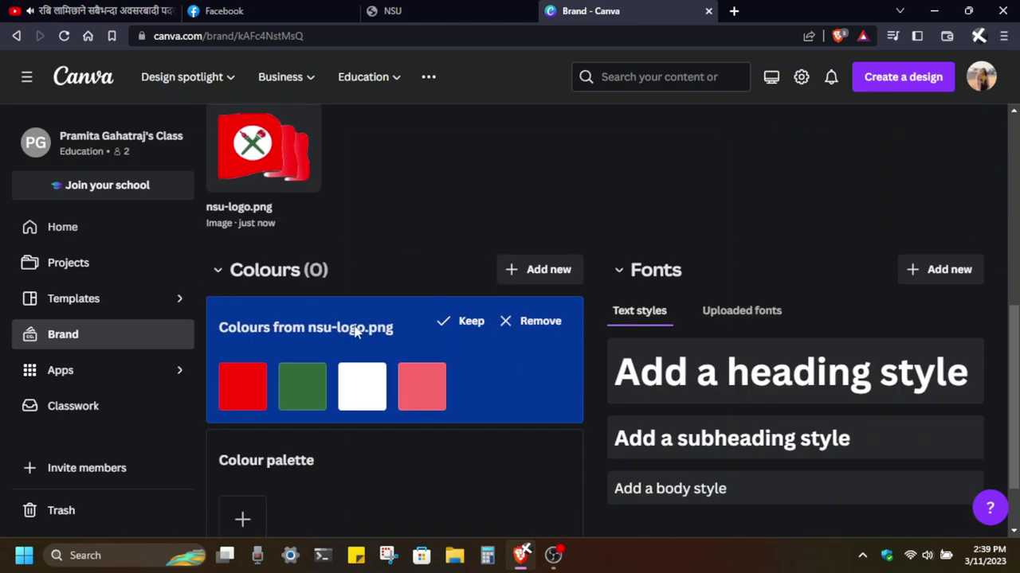
pyautogui.click(462, 323)
pyautogui.write('nsu logo color')
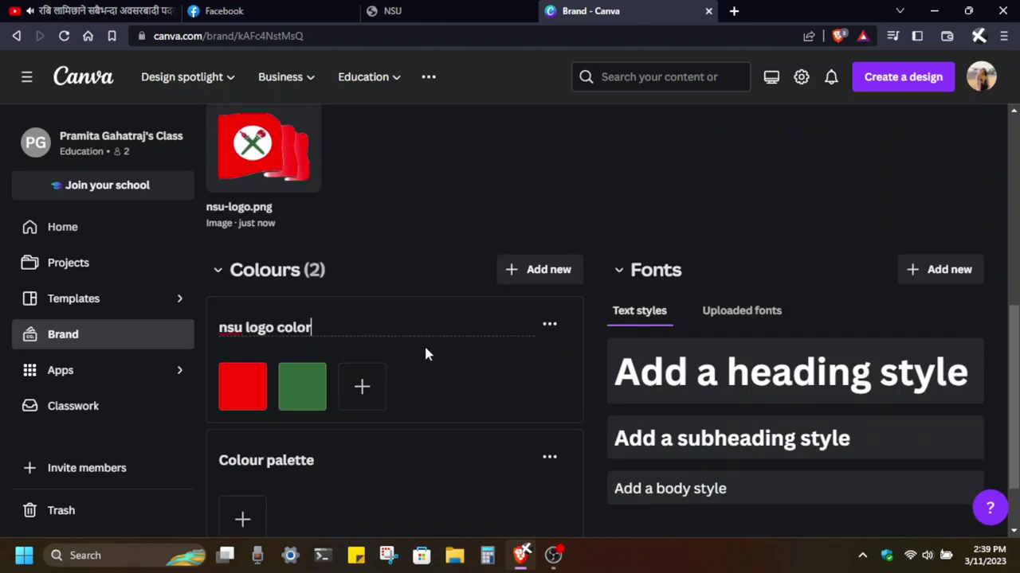
pyautogui.press('Return')
pyautogui.scroll(2, 463, 293)
pyautogui.scroll(-2, 464, 293)
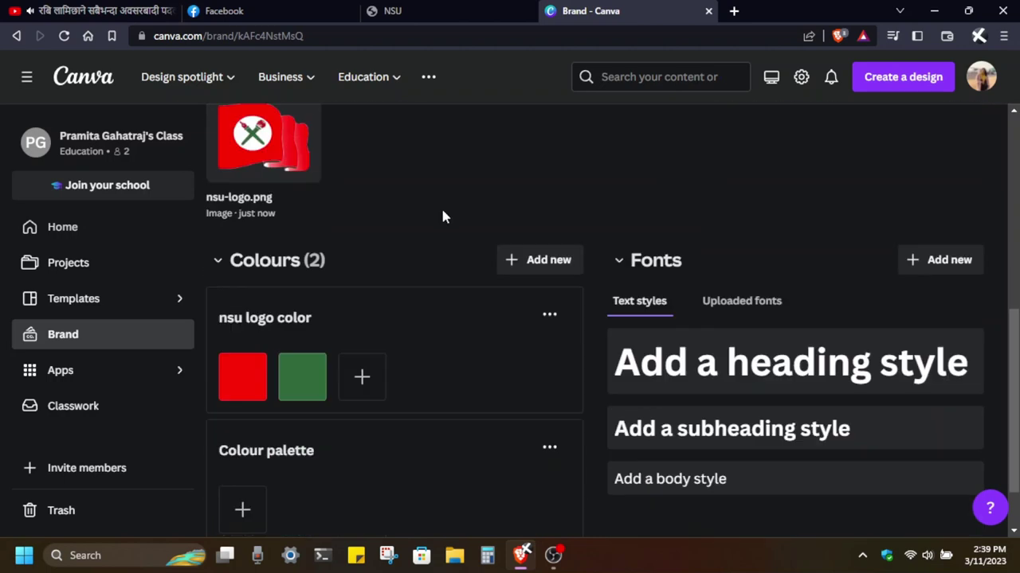
pyautogui.click(745, 303)
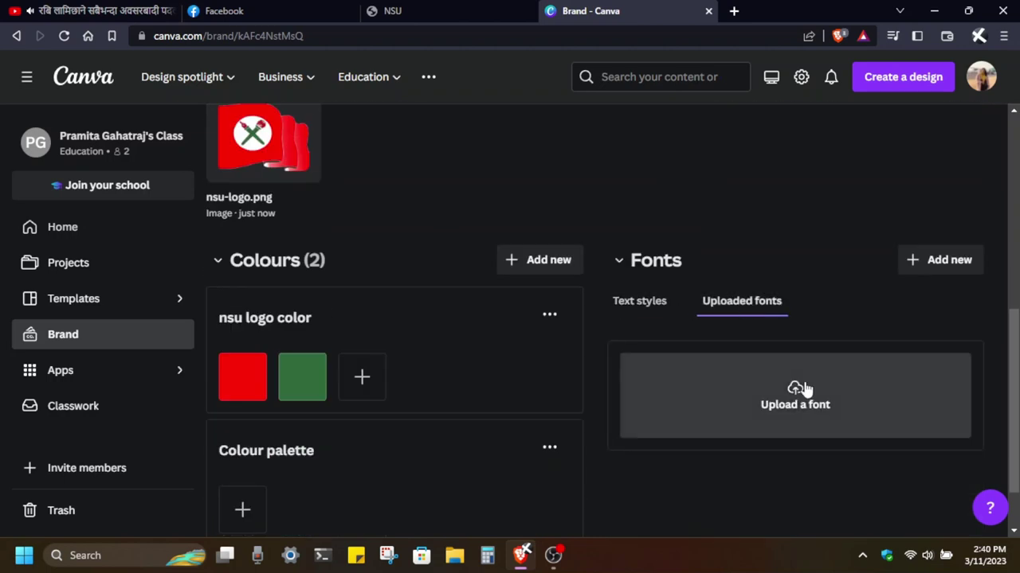
pyautogui.click(800, 391)
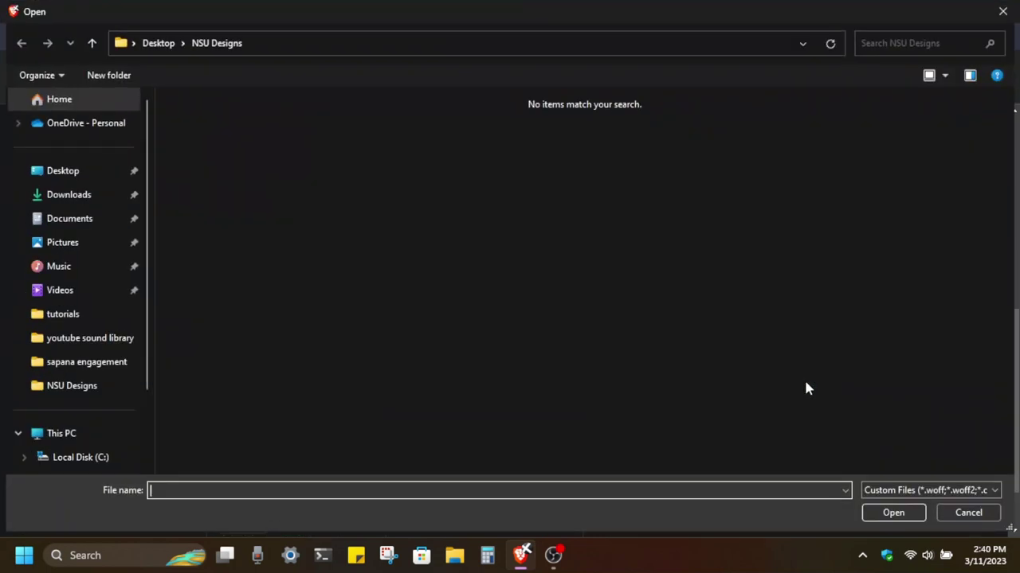
pyautogui.scroll(-3, 96, 350)
pyautogui.press('Escape')
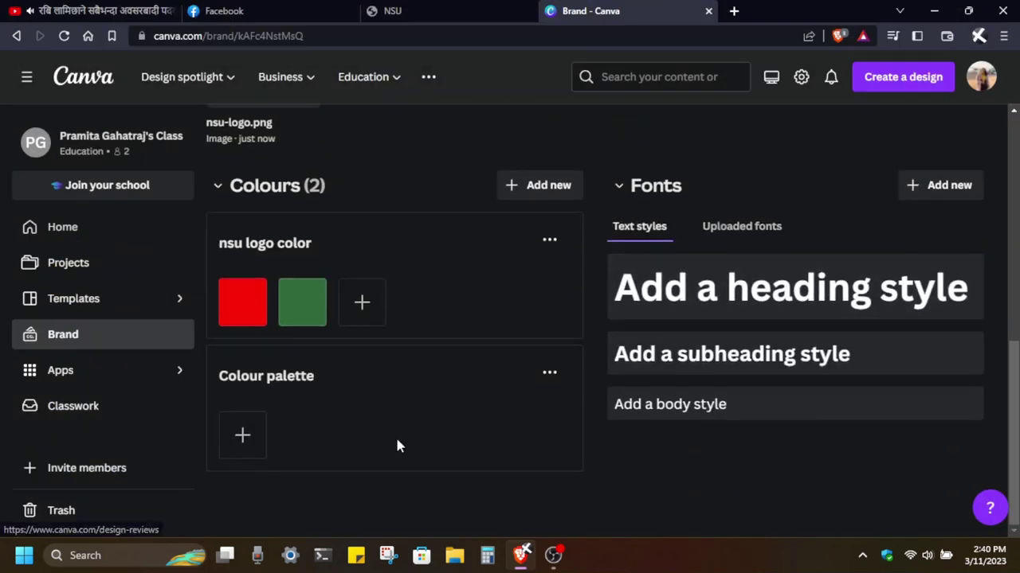
# Create a new Facebook Post (Square) design and title it "NSU election campeign"
pyautogui.click(69, 263)
pyautogui.click(905, 79)
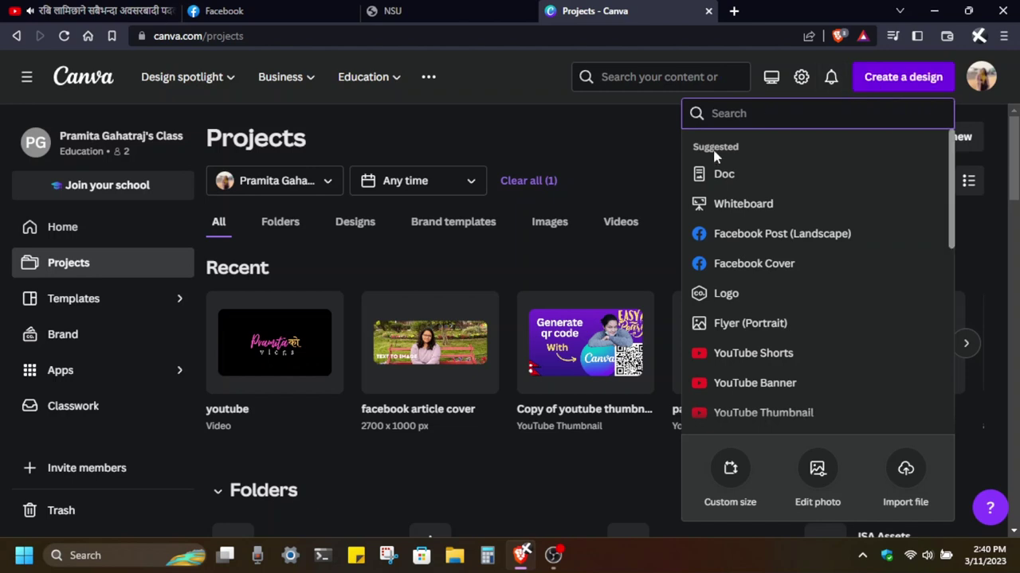
pyautogui.scroll(-5, 883, 314)
pyautogui.scroll(3, 876, 303)
pyautogui.write('facebook')
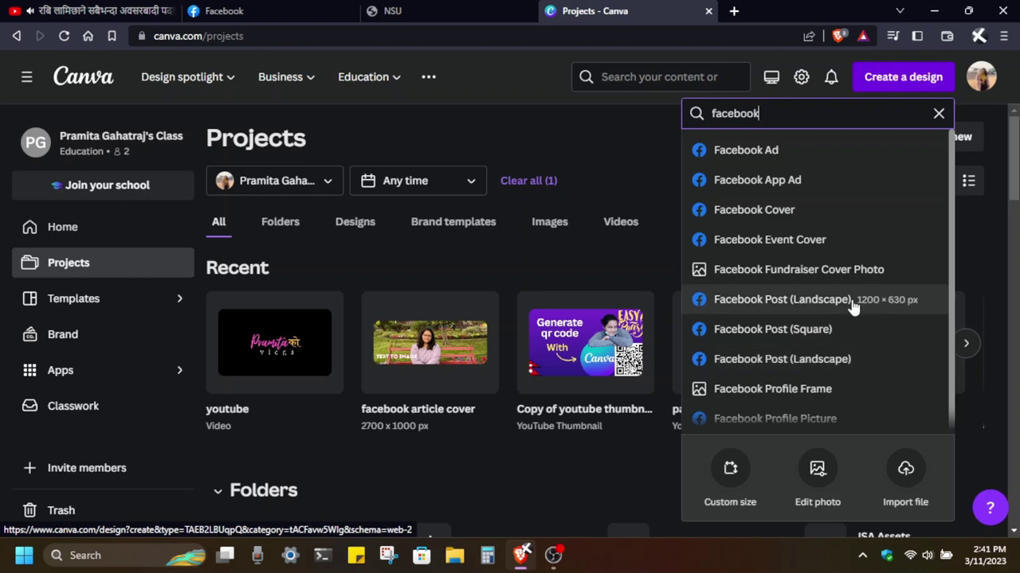
pyautogui.click(851, 329)
pyautogui.write('NSU election campeign')
pyautogui.press('Return')
# Look through the uploaded images and videos for the NSU logo
pyautogui.scroll(-2, 20, 366)
pyautogui.scroll(2, 24, 438)
pyautogui.click(28, 228)
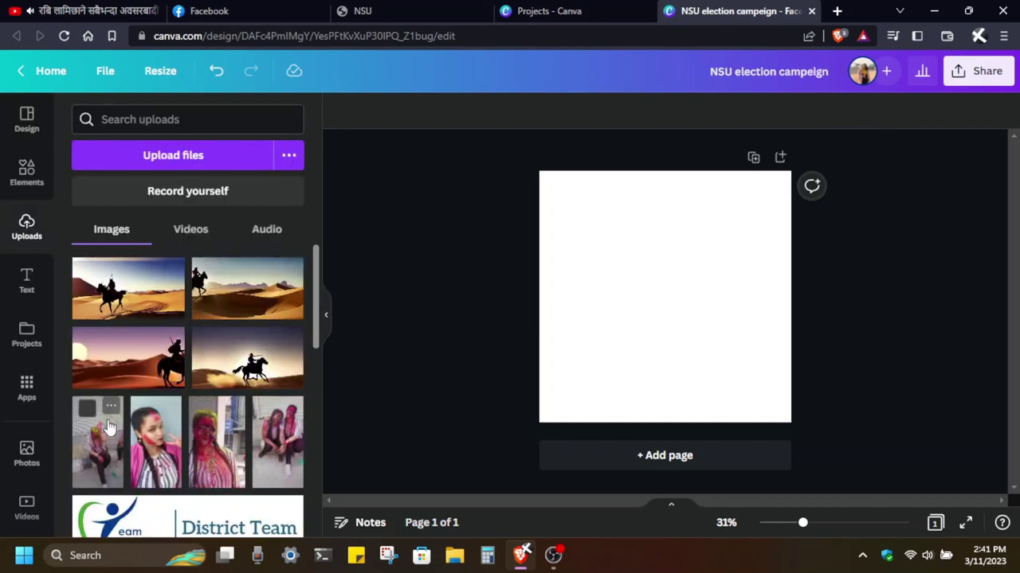
pyautogui.scroll(-3, 31, 359)
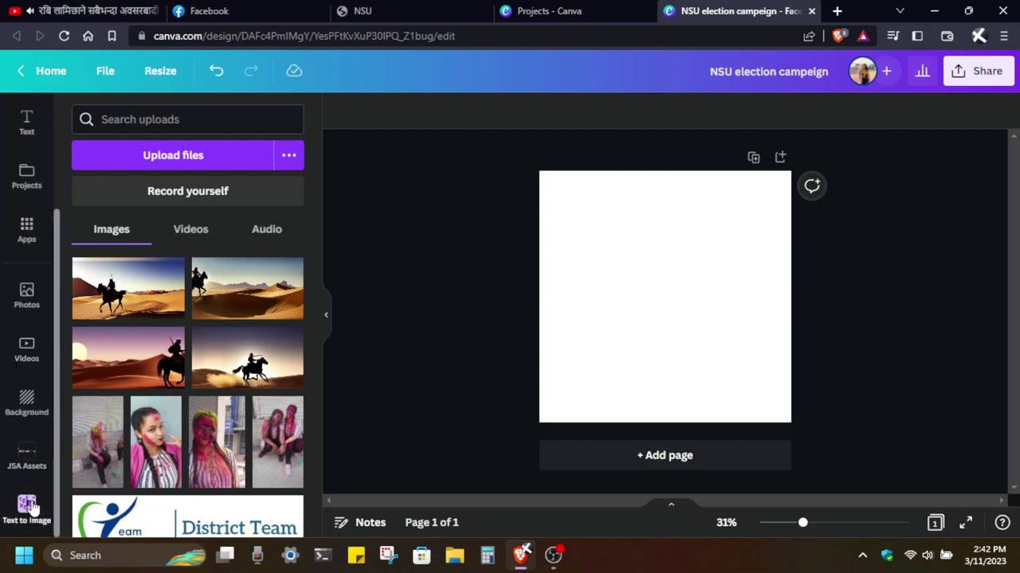
pyautogui.scroll(3, 32, 398)
pyautogui.click(27, 337)
pyautogui.click(30, 233)
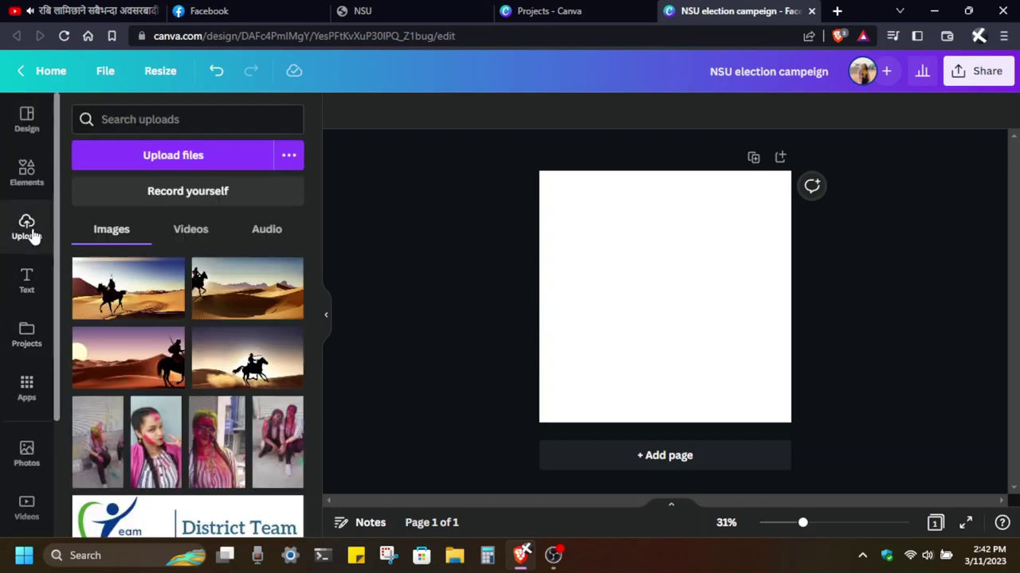
pyautogui.click(185, 230)
pyautogui.click(112, 230)
pyautogui.scroll(-5, 187, 382)
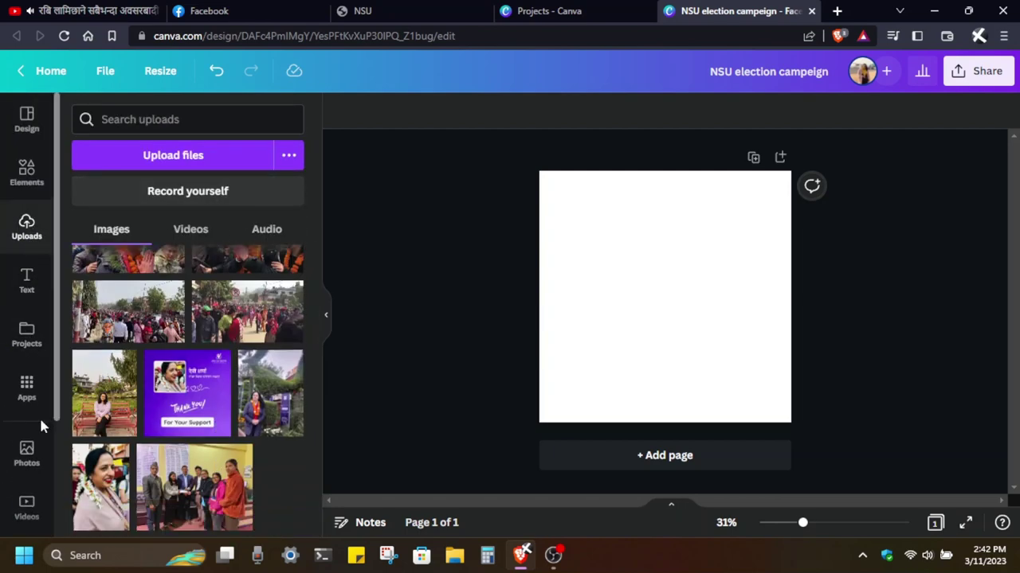
pyautogui.scroll(-3, 32, 406)
# Insert the NSU flag logo on the page from the brand's Logos app
pyautogui.click(26, 229)
pyautogui.scroll(-15, 218, 359)
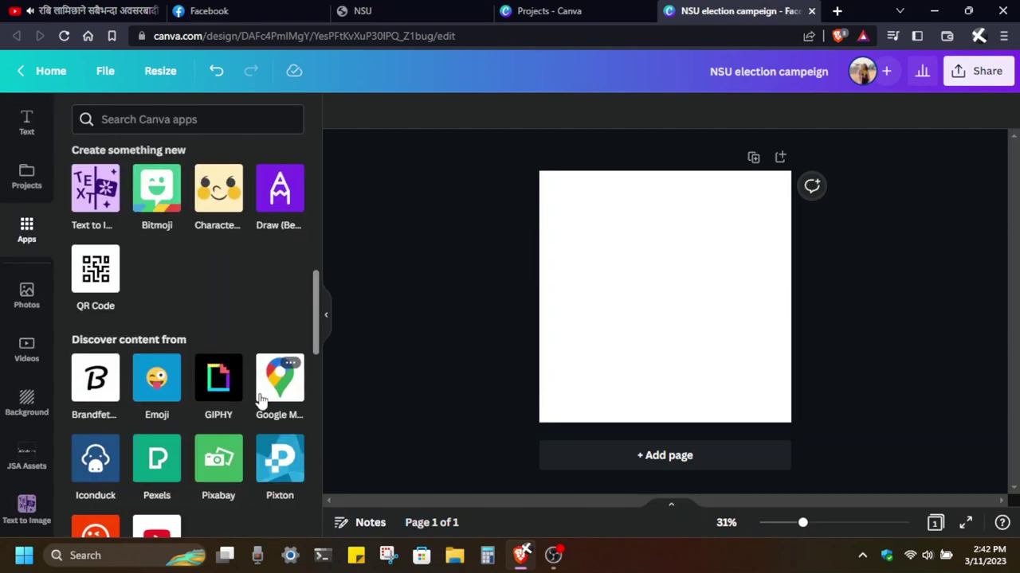
pyautogui.scroll(12, 286, 476)
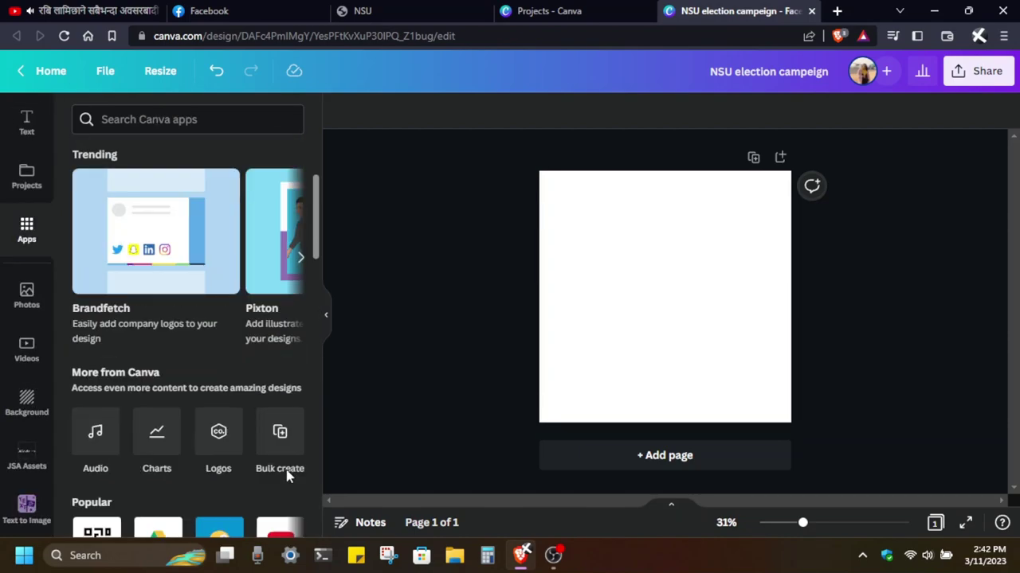
pyautogui.click(216, 442)
pyautogui.click(137, 241)
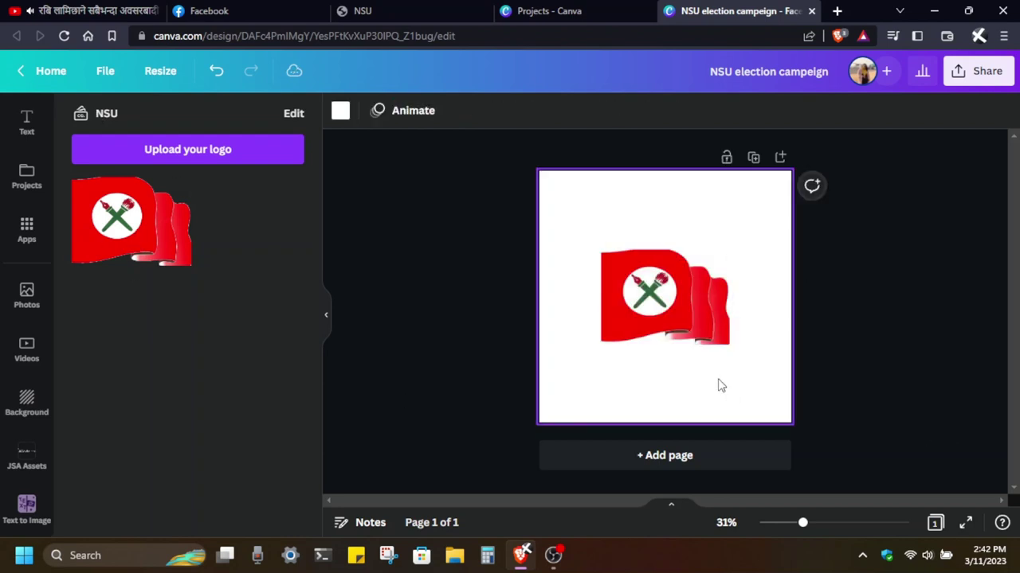
# Shrink the logo at the page centre and fill the page background with the green brand colour
pyautogui.click(26, 171)
pyautogui.click(664, 296)
pyautogui.moveTo(733, 247); pyautogui.dragTo(671, 322)
pyautogui.click(755, 373)
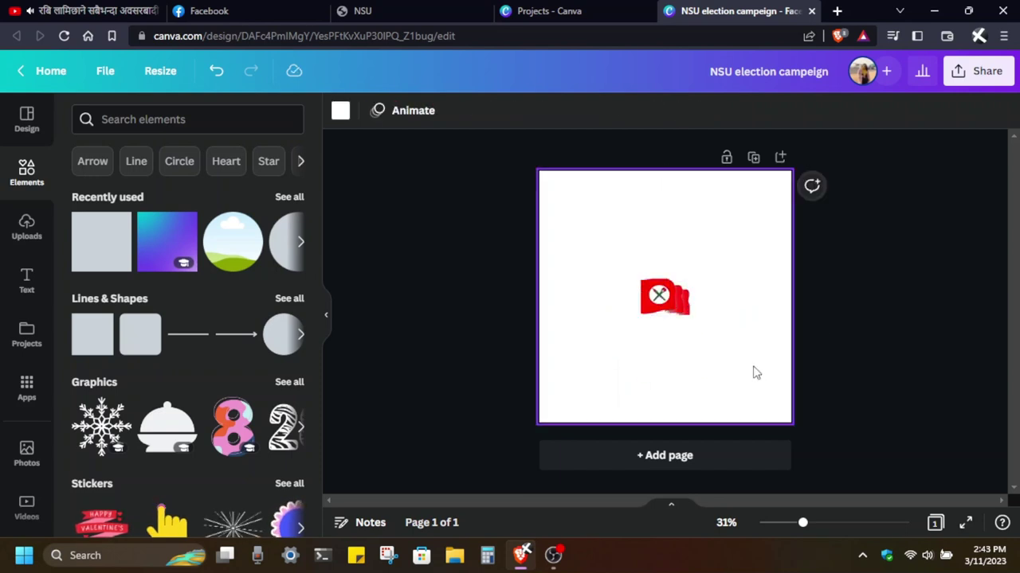
pyautogui.click(340, 110)
pyautogui.click(123, 310)
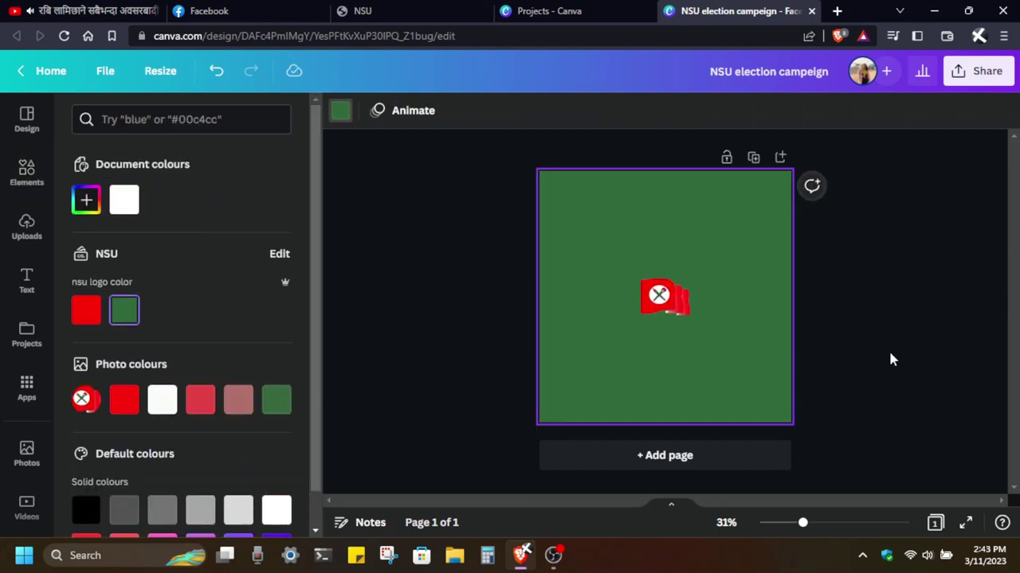
# Enlarge the logo across most of the page and try the Auto Enhance effect on it
pyautogui.click(660, 296)
pyautogui.moveTo(689, 275); pyautogui.dragTo(755, 227)
pyautogui.click(364, 110)
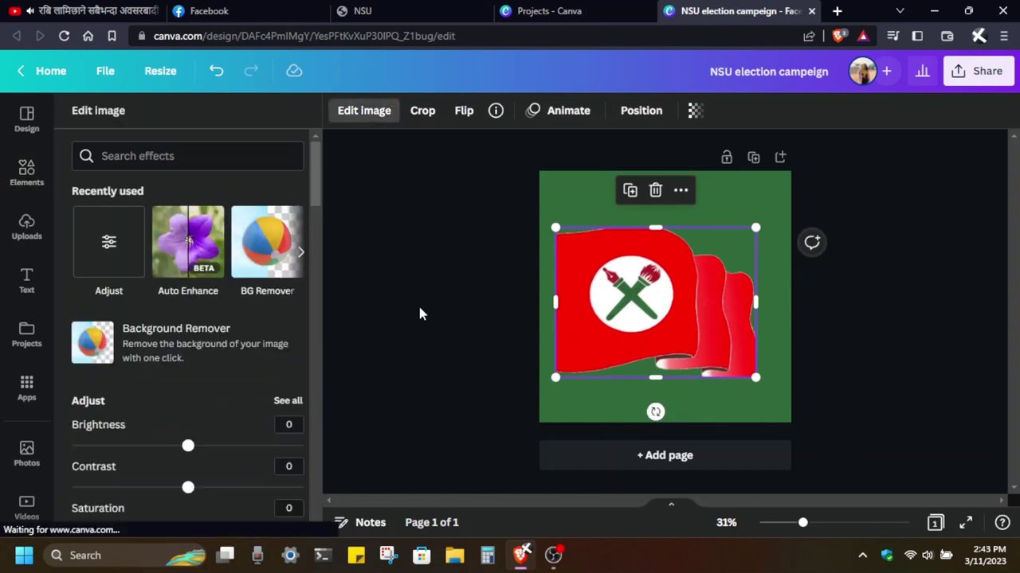
pyautogui.click(213, 250)
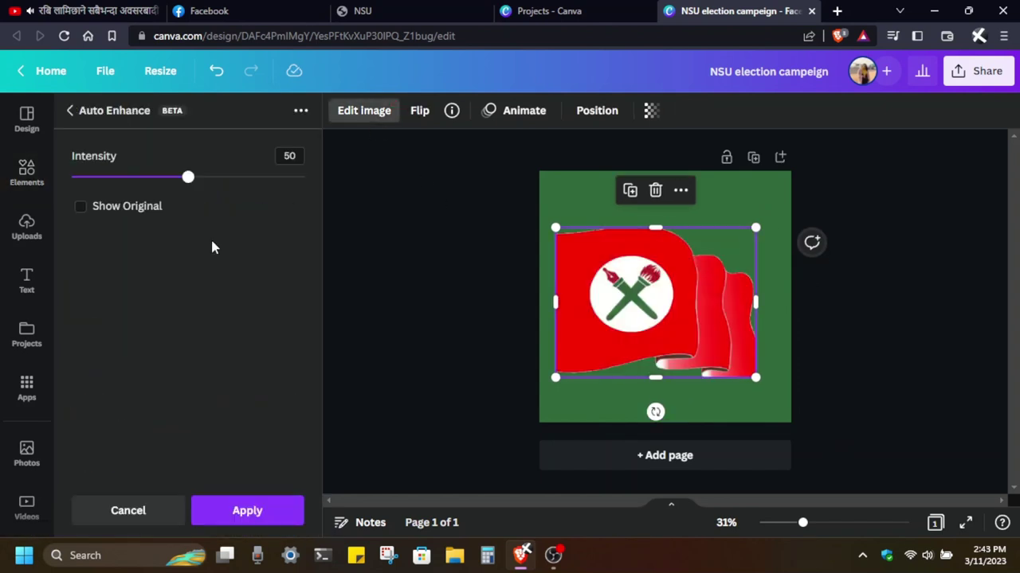
pyautogui.click(81, 208)
pyautogui.click(153, 509)
pyautogui.click(287, 251)
pyautogui.scroll(-3, 272, 418)
pyautogui.click(87, 110)
pyautogui.click(89, 110)
# Shrink the flag logo to a small emblem and place it on the lower part of the page
pyautogui.click(876, 475)
pyautogui.moveTo(802, 522); pyautogui.dragTo(819, 523)
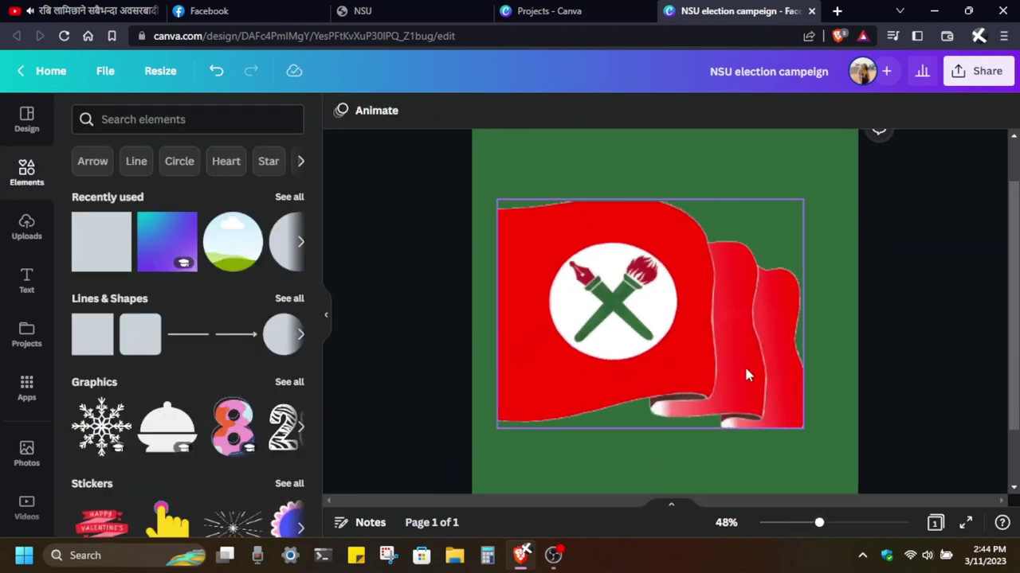
pyautogui.click(691, 319)
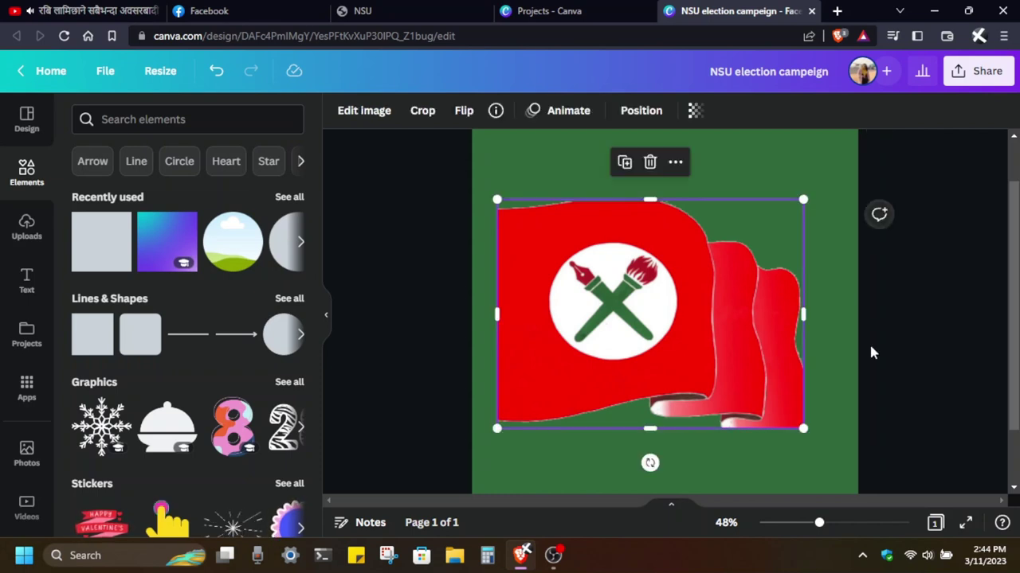
pyautogui.moveTo(801, 200); pyautogui.dragTo(612, 339)
pyautogui.click(574, 191)
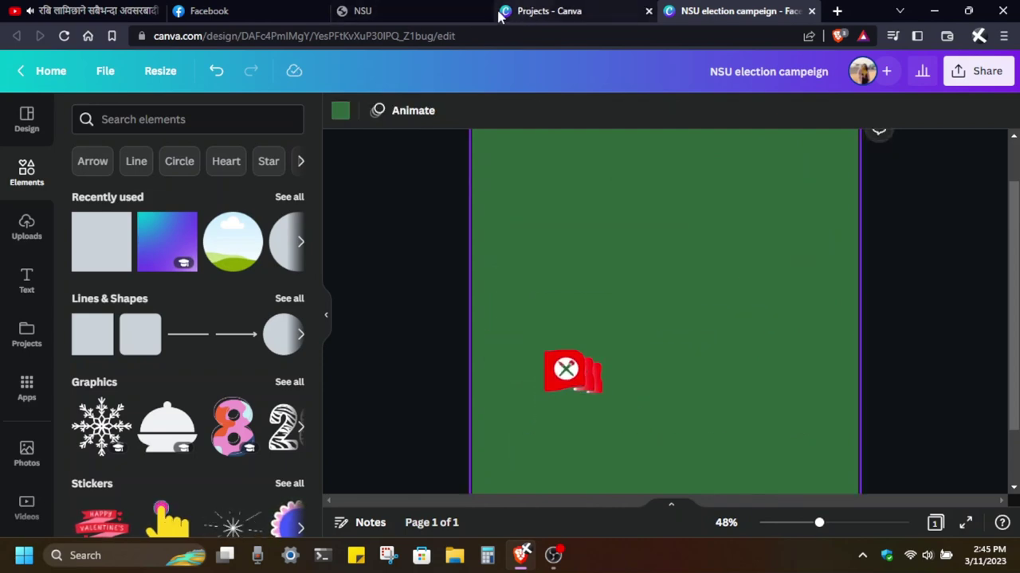
# Copy "Nepal Student's Union" from the NSU web page and add it to the design as a heading
pyautogui.click(363, 11)
pyautogui.scroll(-5, 510, 319)
pyautogui.moveTo(86, 402); pyautogui.dragTo(206, 401)
pyautogui.hotkey('ctrl', 'c')
pyautogui.click(741, 11)
pyautogui.click(155, 234)
pyautogui.hotkey('ctrl', 'v')
# Narrow the heading's text box, align its text left and place it beside the logo
pyautogui.moveTo(858, 337); pyautogui.dragTo(760, 355)
pyautogui.click(655, 110)
pyautogui.click(590, 239)
pyautogui.moveTo(551, 333); pyautogui.dragTo(704, 346)
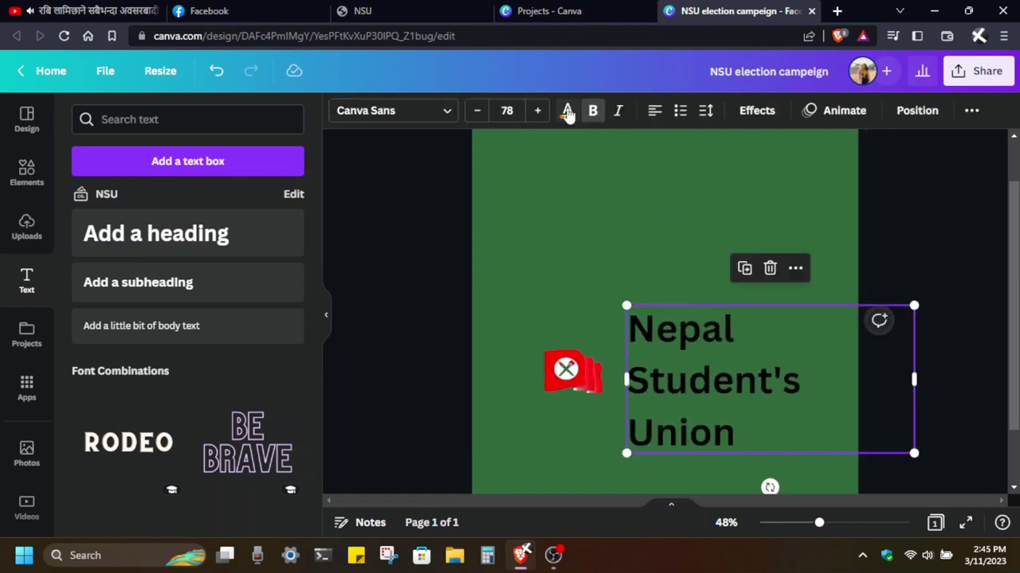
# Make the heading white at font size 36 and fit it on one line beside the logo
pyautogui.click(567, 110)
pyautogui.click(161, 399)
pyautogui.moveTo(913, 303); pyautogui.dragTo(818, 354)
pyautogui.click(506, 110)
pyautogui.click(510, 279)
pyautogui.click(798, 440)
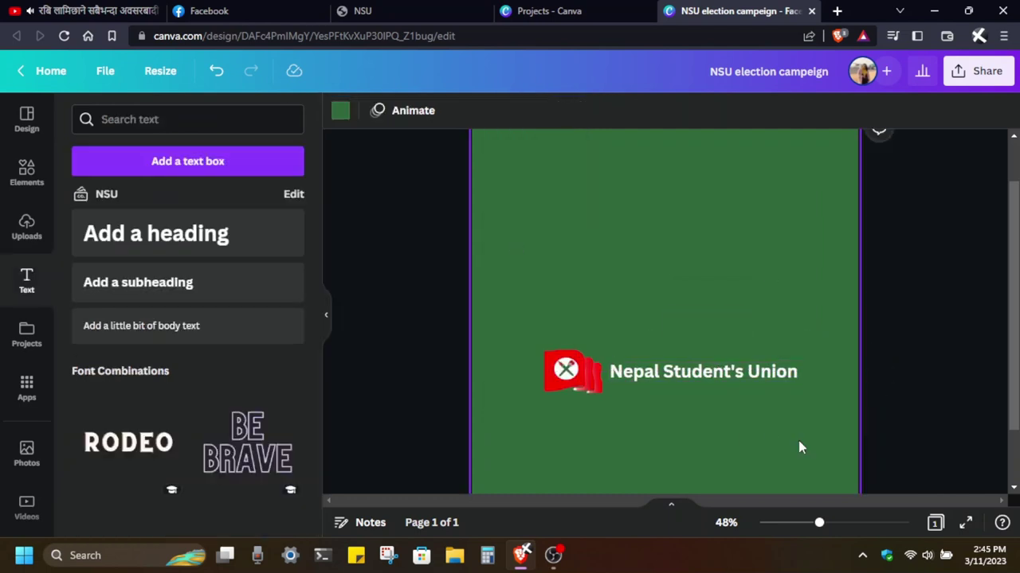
# Wrap the heading onto two centred lines and move the logo directly above it
pyautogui.click(797, 373)
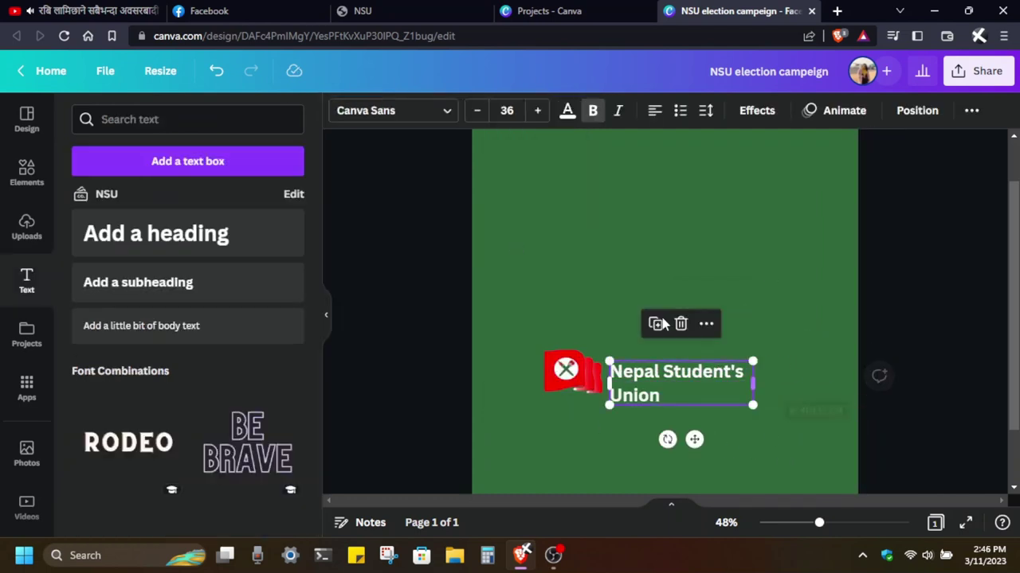
pyautogui.moveTo(569, 371); pyautogui.dragTo(680, 331)
pyautogui.click(573, 279)
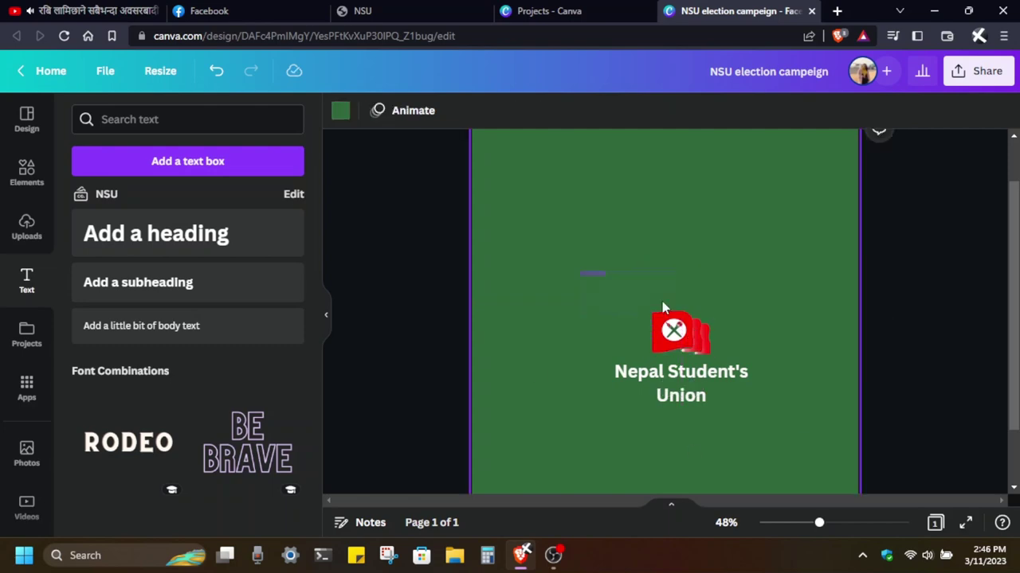
# Move the logo and heading together down to the bottom centre of the page
pyautogui.scroll(-2, 801, 371)
pyautogui.moveTo(692, 266); pyautogui.dragTo(683, 335)
pyautogui.click(926, 383)
pyautogui.scroll(2, 926, 384)
pyautogui.scroll(-1, 803, 342)
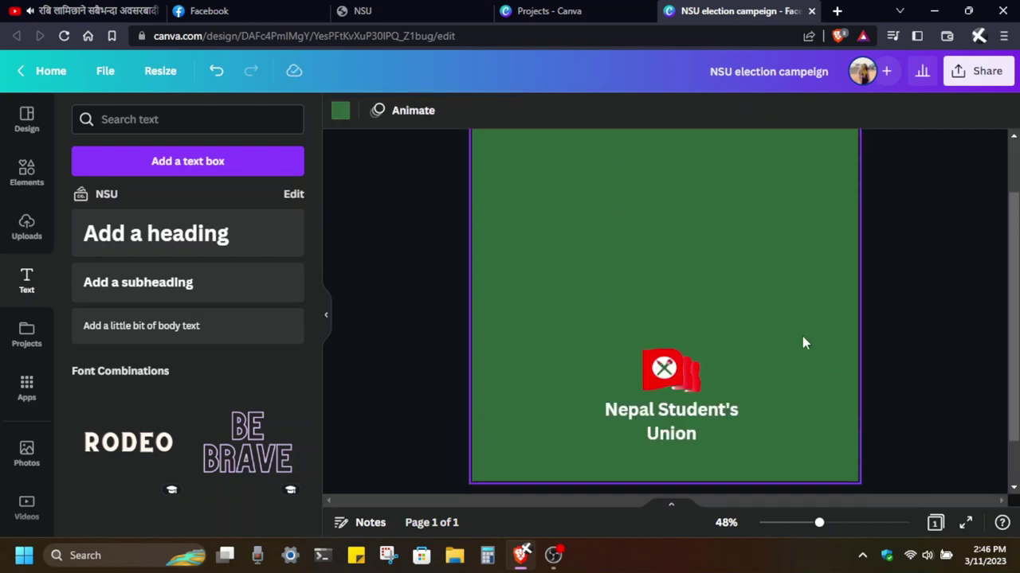
# Insert a ribbon banner shape with notched ends behind the heading, filled red and sized about 475 by 162
pyautogui.click(27, 172)
pyautogui.scroll(-2, 309, 279)
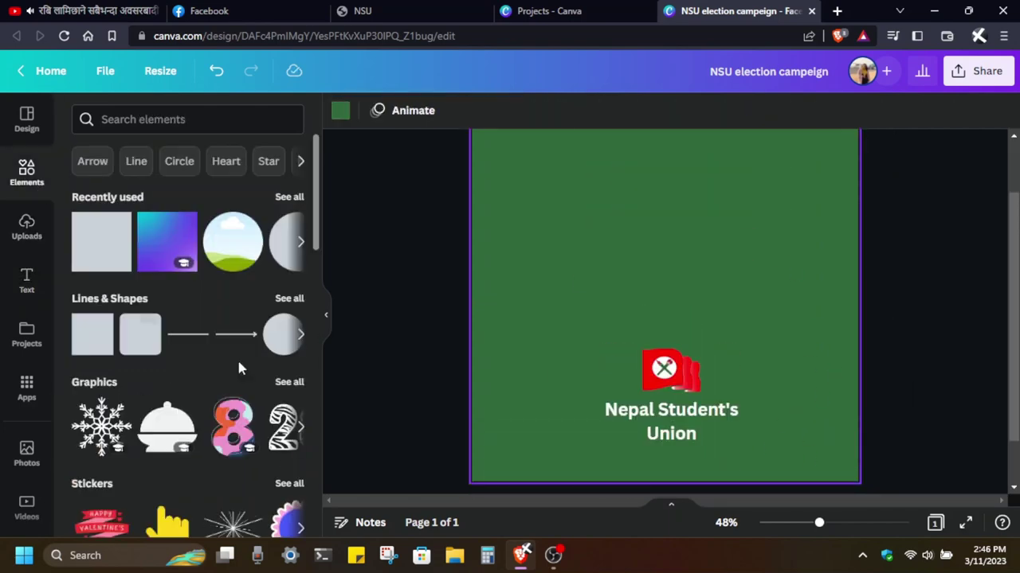
pyautogui.scroll(2, 309, 279)
pyautogui.click(288, 201)
pyautogui.scroll(-3, 313, 347)
pyautogui.click(83, 113)
pyautogui.click(288, 307)
pyautogui.scroll(-5, 252, 386)
pyautogui.scroll(-3, 252, 385)
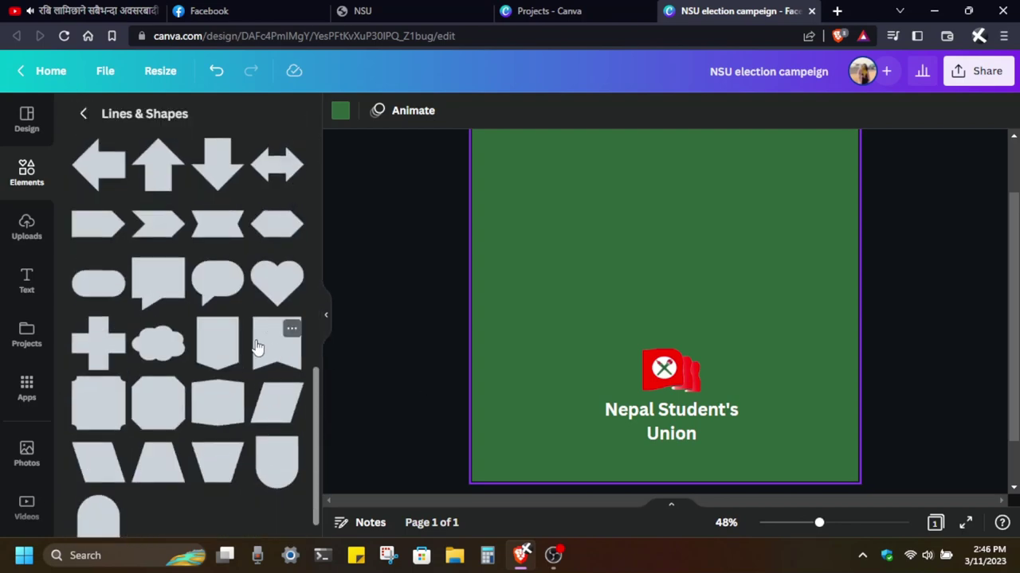
pyautogui.click(219, 231)
pyautogui.moveTo(694, 297); pyautogui.dragTo(709, 441)
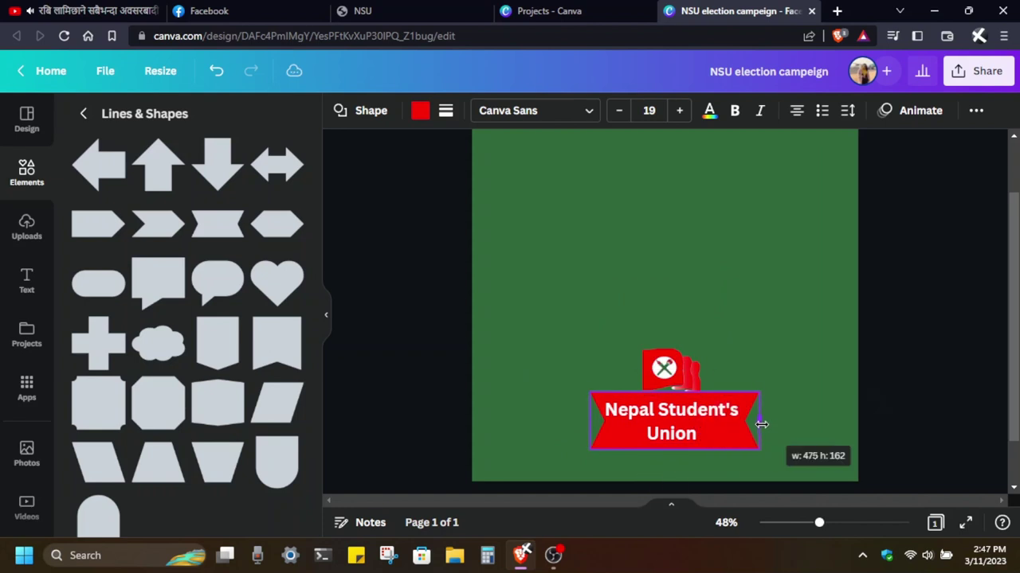
pyautogui.click(814, 405)
# Move the logo to the page's lower left area and widen the red banner on both sides
pyautogui.click(740, 446)
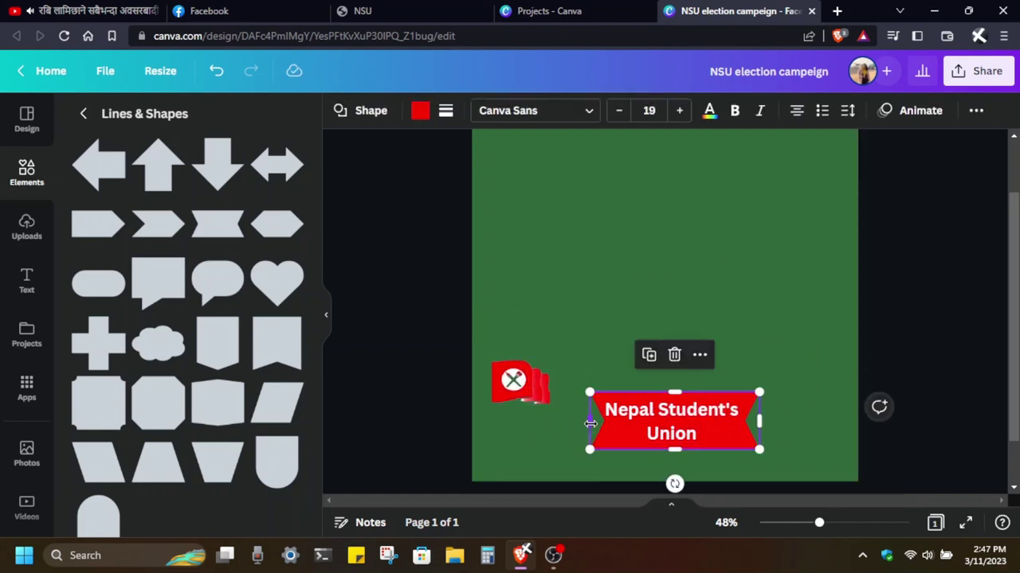
pyautogui.click(812, 403)
pyautogui.click(763, 421)
pyautogui.click(824, 376)
# Remove the bold formatting from the "Nepal Student's Union" text on the banner
pyautogui.scroll(-1, 824, 375)
pyautogui.click(653, 363)
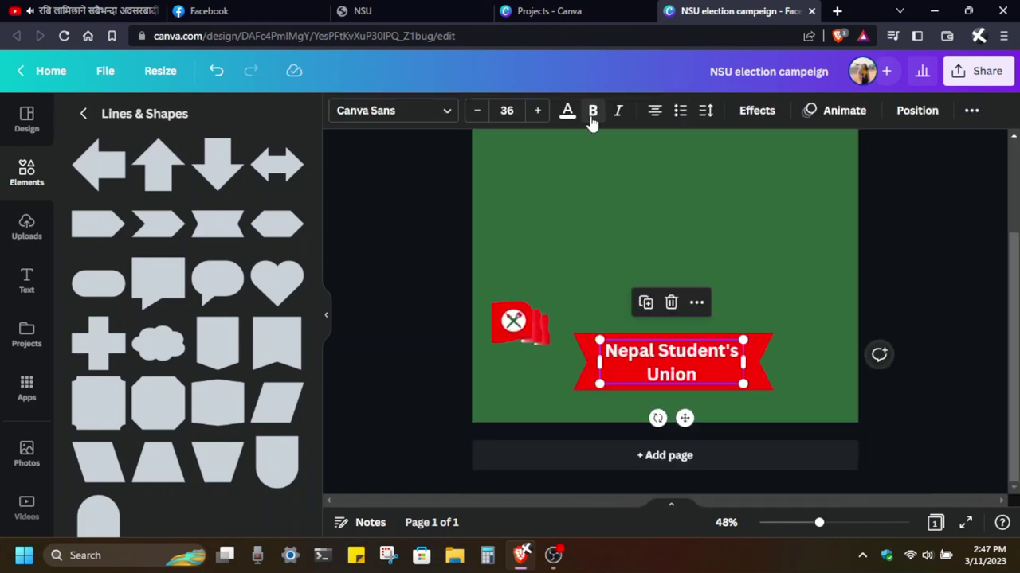
pyautogui.click(773, 294)
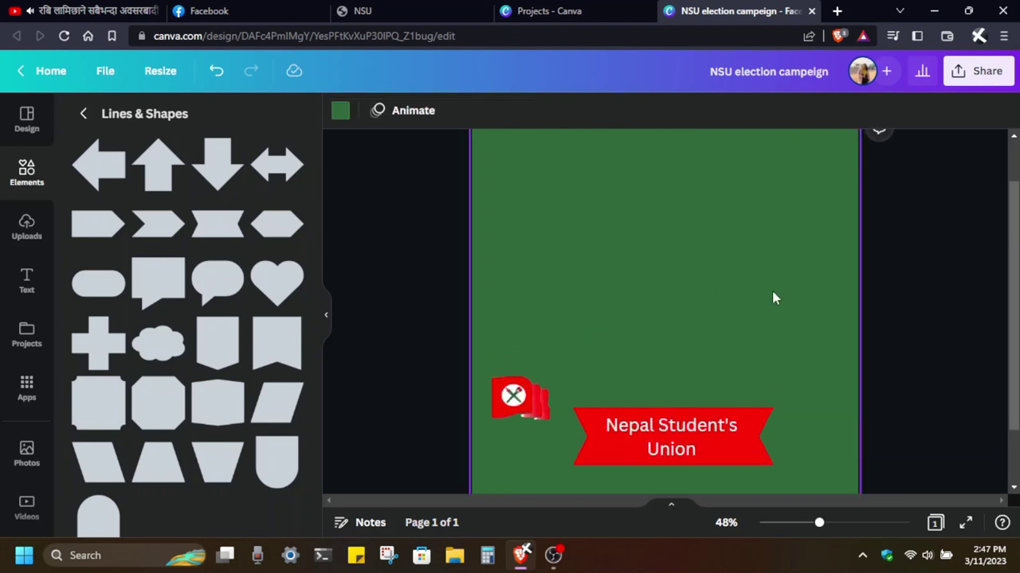
# Change the page background colour to off-white
pyautogui.click(336, 109)
pyautogui.click(200, 200)
pyautogui.click(903, 369)
pyautogui.scroll(-1, 271, 478)
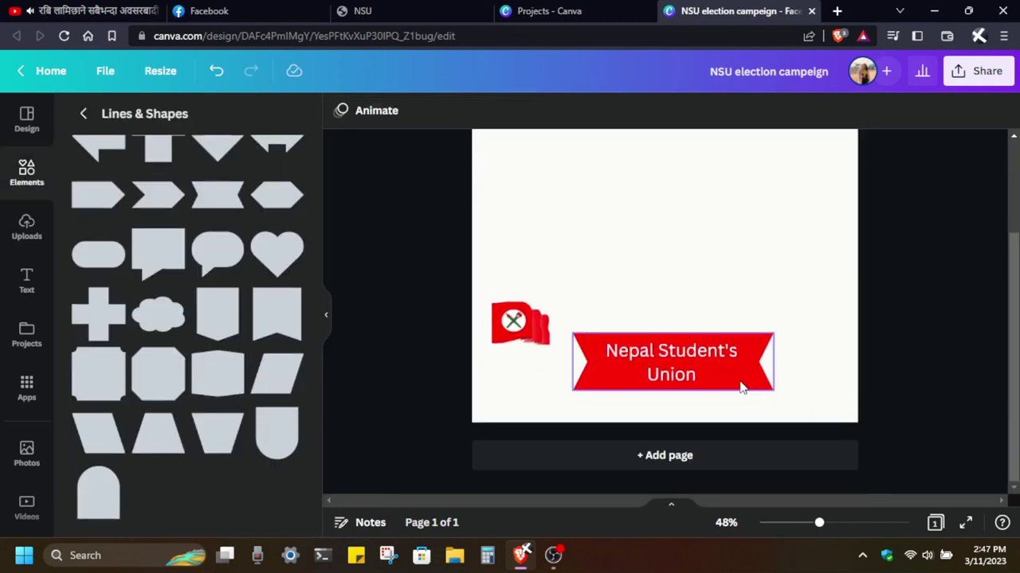
# Colour the "Nepal Student's Union" text green and move the red banner up, clear of the text
pyautogui.click(672, 362)
pyautogui.click(566, 109)
pyautogui.click(125, 307)
pyautogui.moveTo(760, 362); pyautogui.dragTo(765, 232)
# Make the "Nepal Student's Union" heading bold and left-aligned, and place the logo directly beside it
pyautogui.click(701, 363)
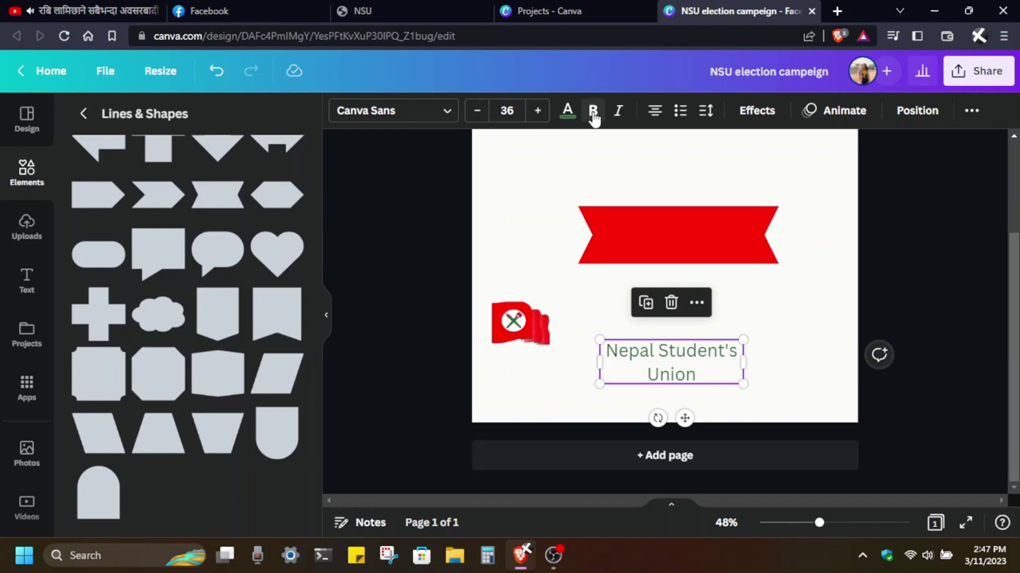
pyautogui.click(593, 110)
pyautogui.click(773, 357)
pyautogui.moveTo(520, 322); pyautogui.dragTo(566, 360)
pyautogui.click(672, 362)
pyautogui.moveTo(670, 353); pyautogui.dragTo(678, 354)
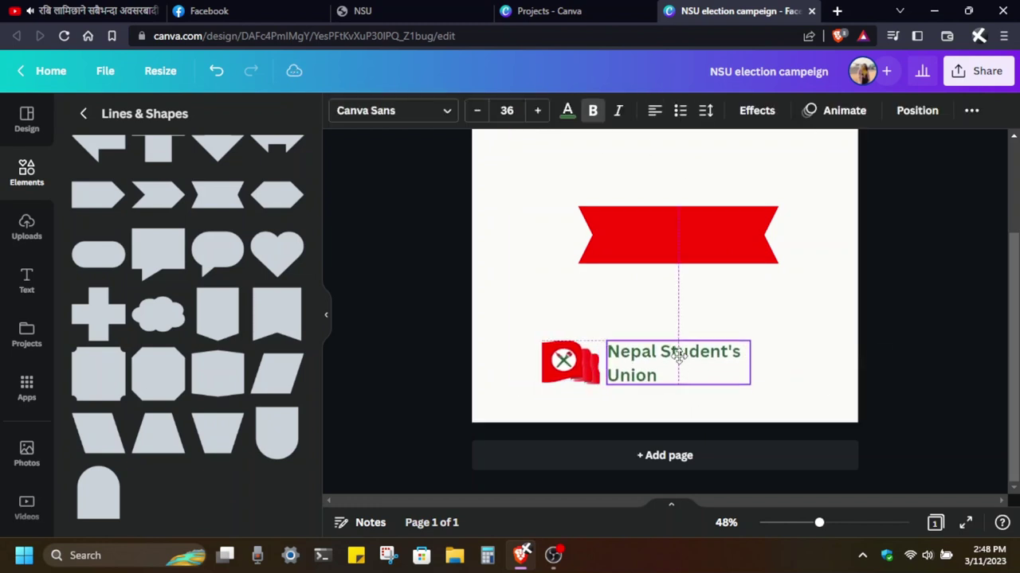
# Widen the heading's text box until "Nepal Student's Union" fits on a single line
pyautogui.click(813, 421)
pyautogui.click(610, 385)
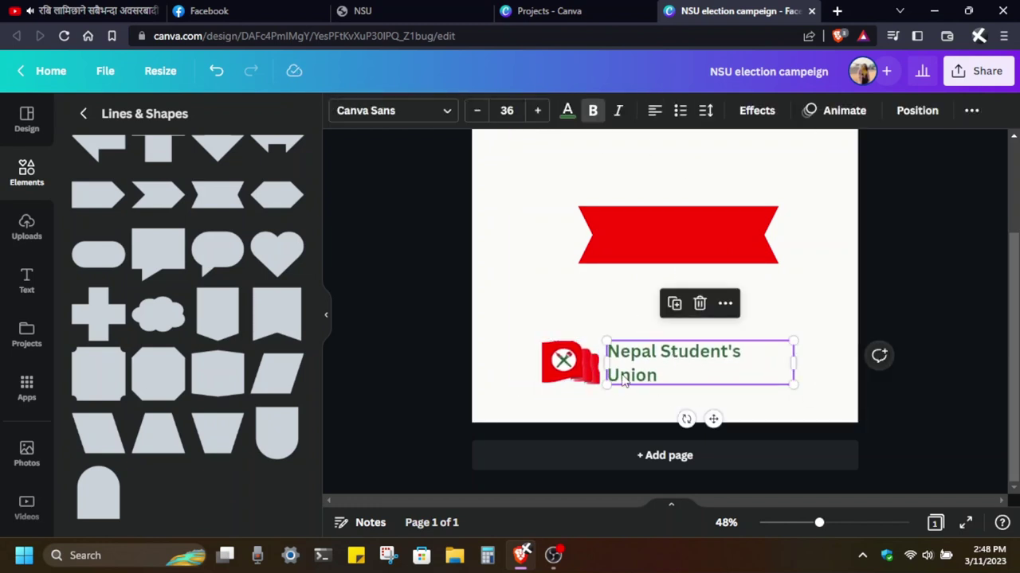
pyautogui.moveTo(794, 362); pyautogui.dragTo(814, 363)
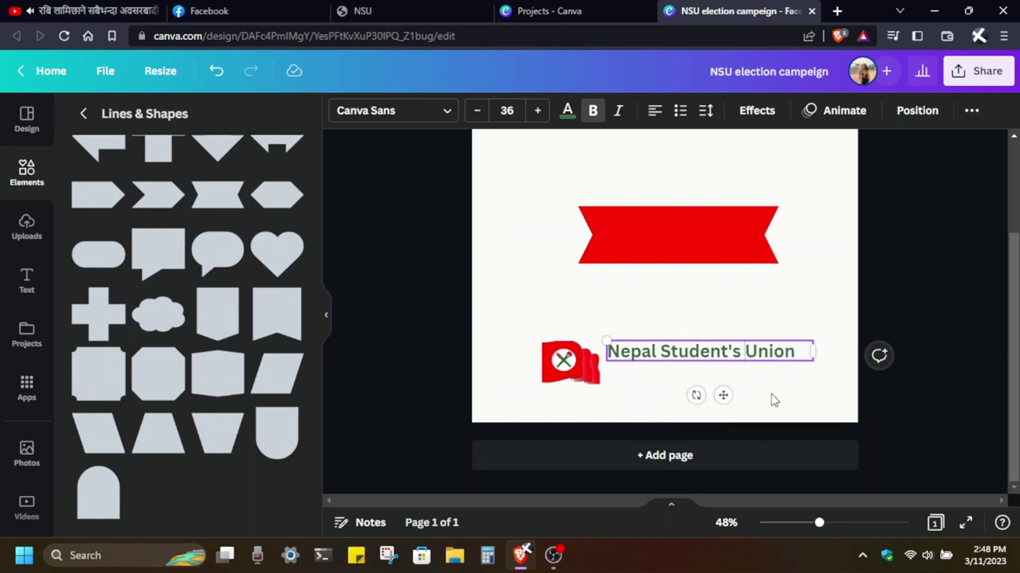
pyautogui.click(817, 394)
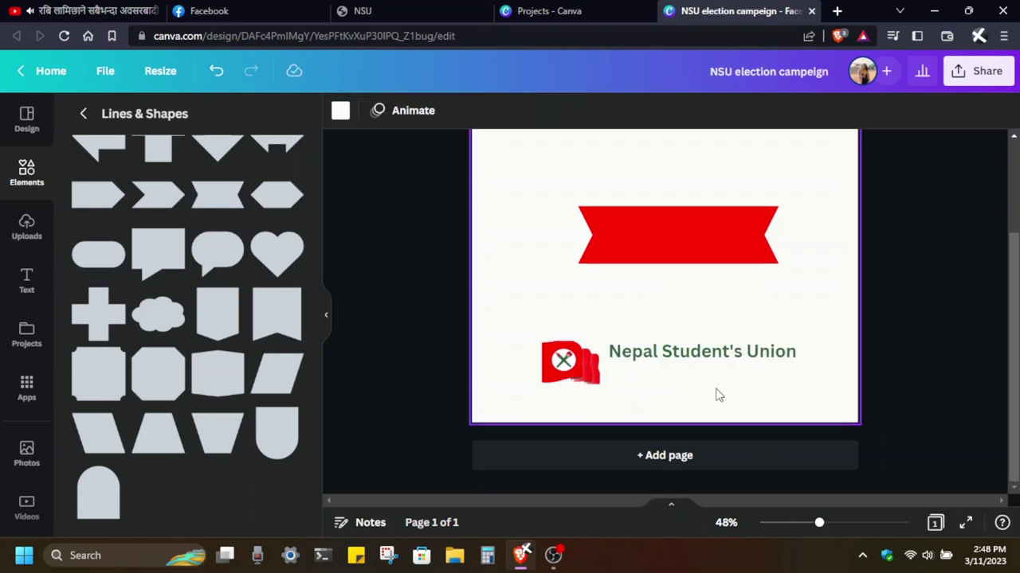
# Change the "Nepal Student's Union" text colour to black
pyautogui.click(701, 353)
pyautogui.click(567, 110)
pyautogui.scroll(-2, 75, 398)
pyautogui.scroll(2, 75, 399)
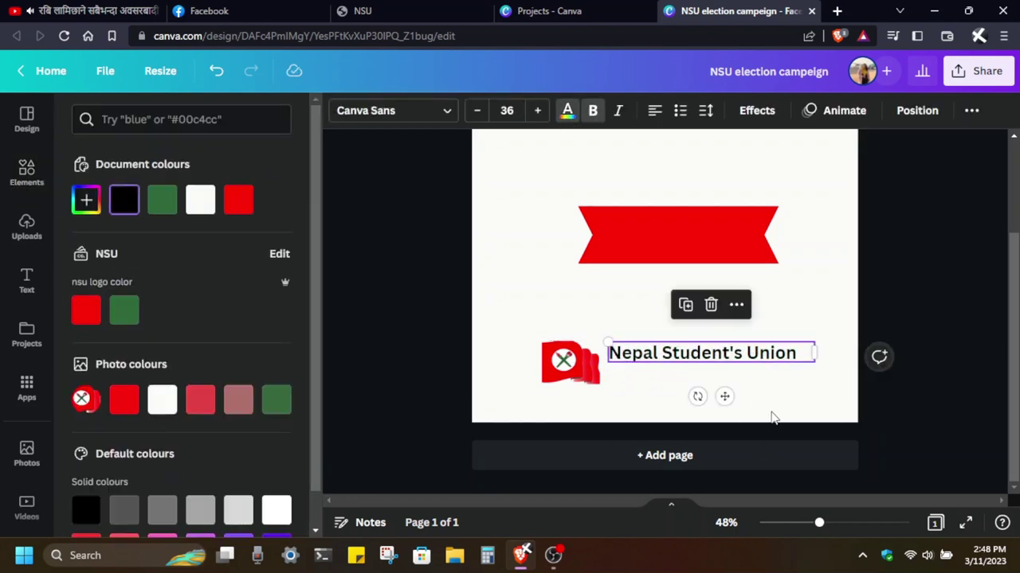
pyautogui.click(723, 432)
# Make the red banner taller and move it to the page's upper left so it runs off the page edge
pyautogui.moveTo(678, 239); pyautogui.dragTo(553, 260)
pyautogui.scroll(-1, 751, 293)
pyautogui.click(618, 163)
pyautogui.scroll(1, 618, 162)
pyautogui.click(673, 250)
pyautogui.click(557, 209)
pyautogui.moveTo(653, 219); pyautogui.dragTo(631, 221)
pyautogui.click(747, 311)
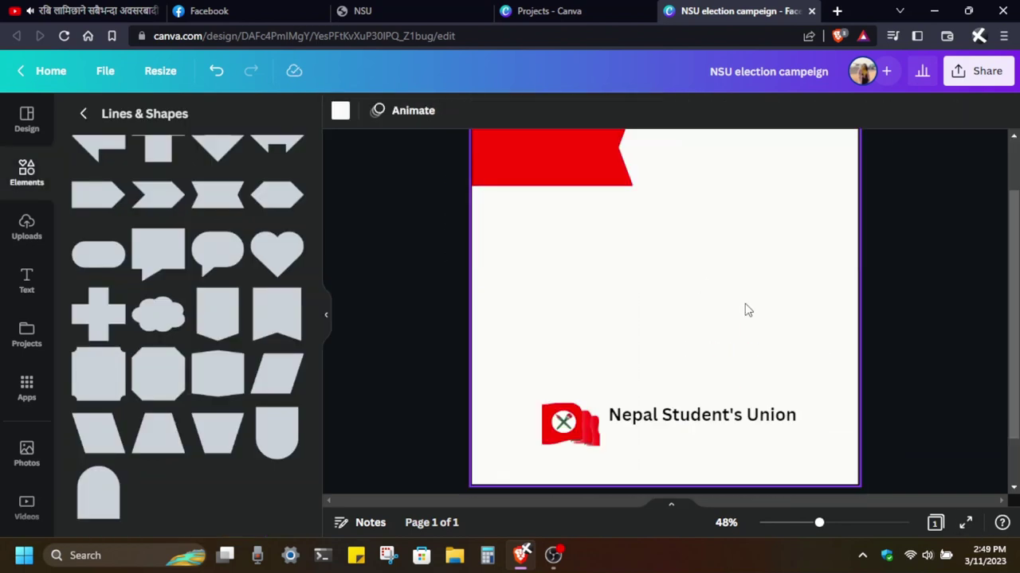
pyautogui.scroll(-2, 763, 317)
pyautogui.click(701, 410)
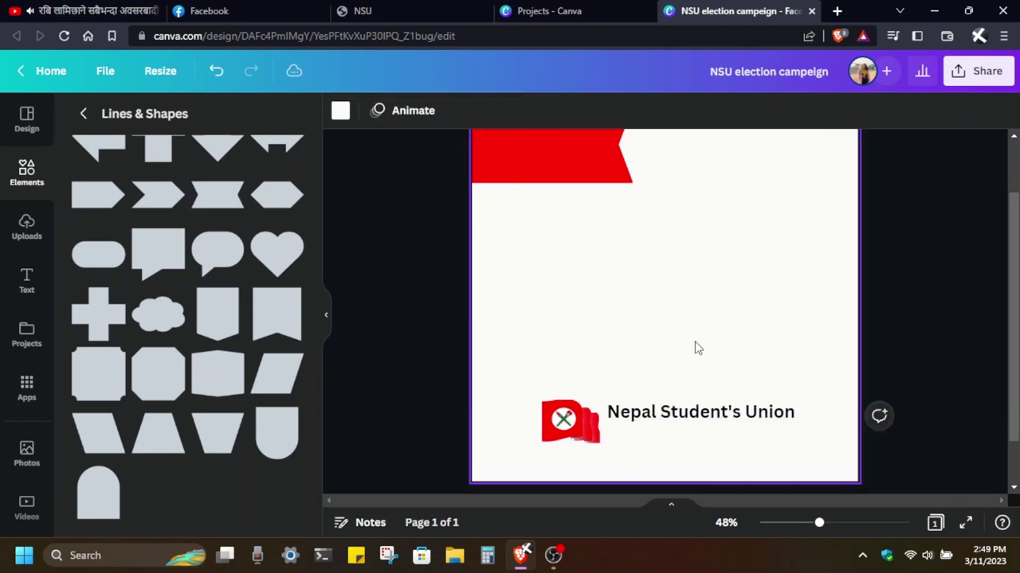
# Set the page background to the green from the NSU logo colours
pyautogui.scroll(2, 694, 345)
pyautogui.click(694, 346)
pyautogui.click(340, 110)
pyautogui.click(125, 310)
# Move the red banner down to the page's lower left, just above the logo, and fill it with white
pyautogui.scroll(-1, 791, 348)
pyautogui.moveTo(550, 151); pyautogui.dragTo(537, 385)
pyautogui.click(420, 110)
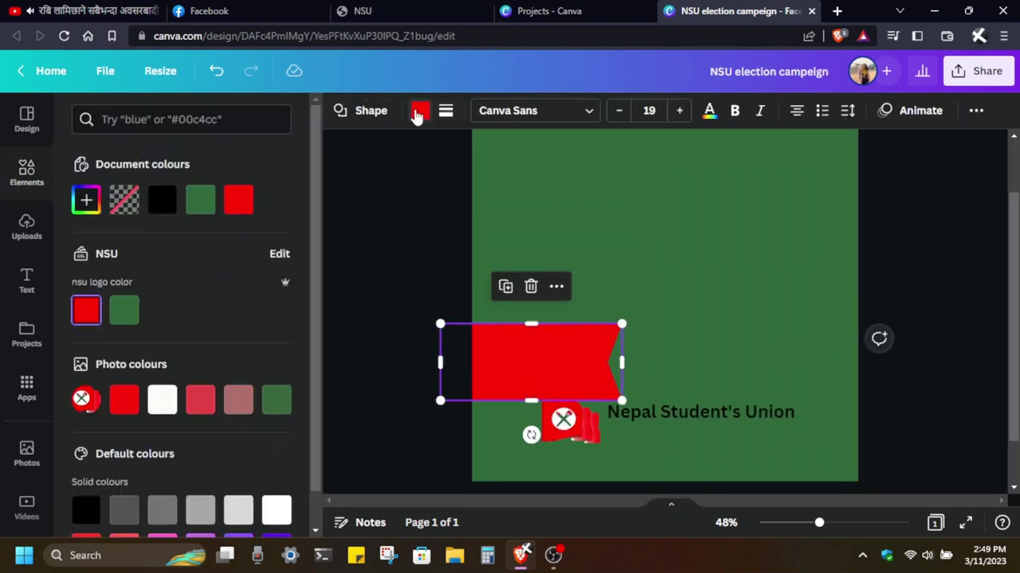
pyautogui.click(162, 399)
# Send the white banner to the back, behind the logo and heading
pyautogui.click(576, 378)
pyautogui.rightClick(577, 378)
pyautogui.moveTo(590, 323)
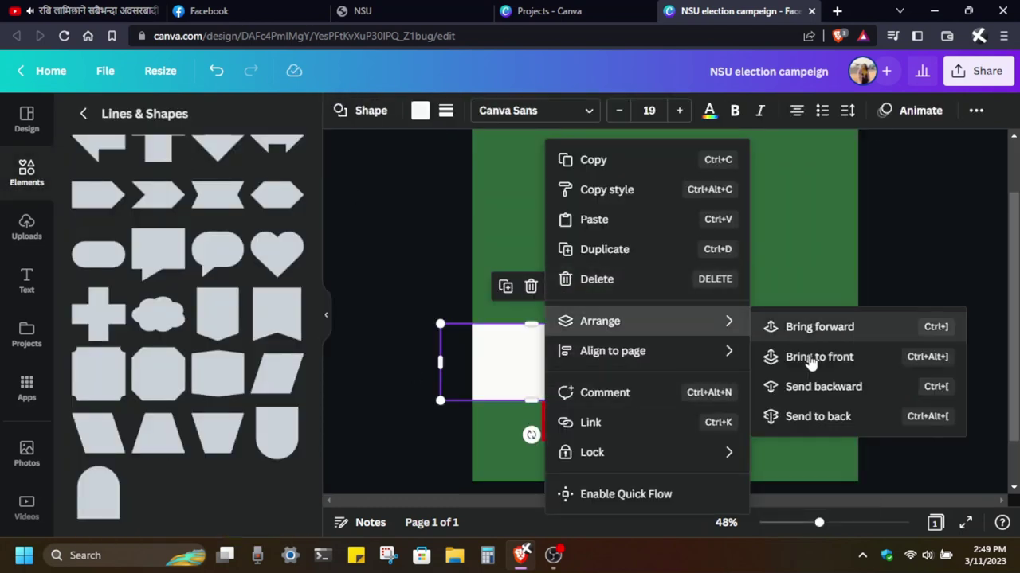
pyautogui.click(819, 417)
# Arrange the logo and heading on the white banner, widened to hold both, across the lower part of the page
pyautogui.moveTo(569, 420); pyautogui.dragTo(521, 362)
pyautogui.click(599, 361)
pyautogui.moveTo(622, 363); pyautogui.dragTo(591, 366)
pyautogui.click(678, 278)
pyautogui.moveTo(685, 412); pyautogui.dragTo(668, 358)
pyautogui.moveTo(586, 398); pyautogui.dragTo(733, 431)
pyautogui.hotkey('ctrl', 'a')
pyautogui.moveTo(672, 347); pyautogui.dragTo(622, 415)
# Browse the available fonts for the "Nepal Student's Union" heading
pyautogui.click(725, 333)
pyautogui.click(381, 115)
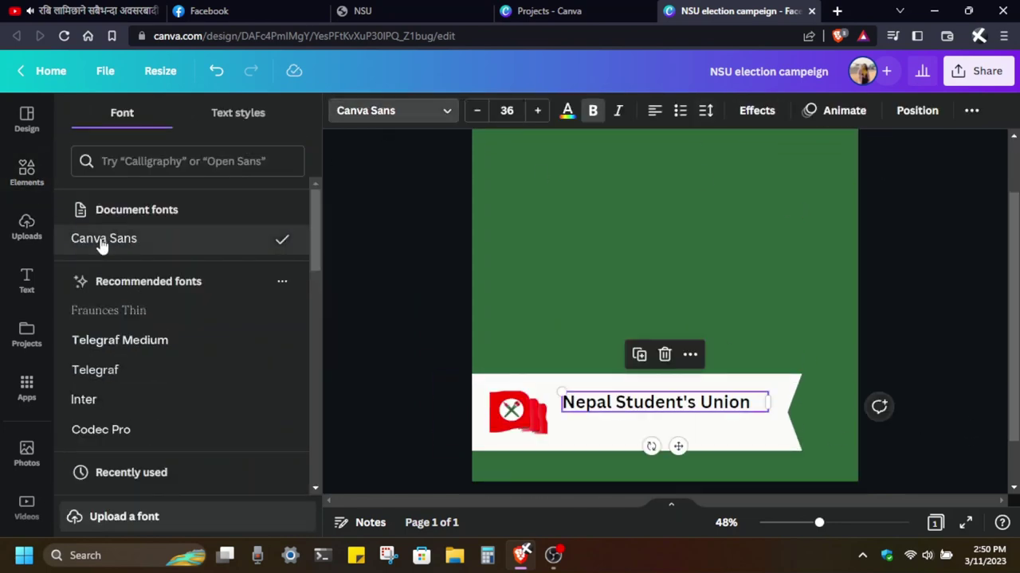
pyautogui.scroll(-7, 159, 359)
# Switch to Facebook and view the election poster samples shared in a Messenger conversation
pyautogui.click(258, 11)
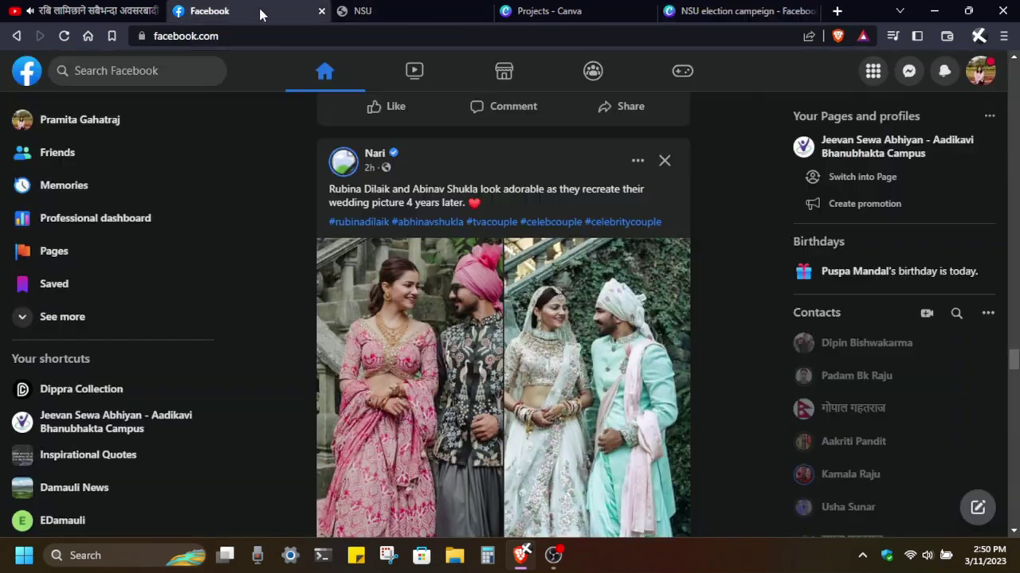
pyautogui.click(909, 71)
pyautogui.scroll(-10, 871, 390)
pyautogui.scroll(-5, 871, 391)
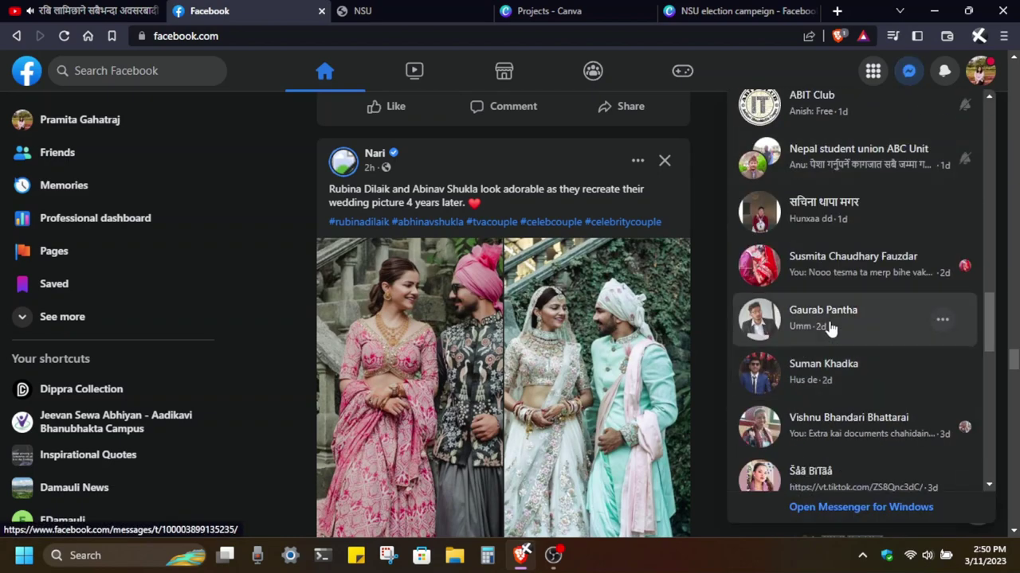
pyautogui.click(830, 329)
pyautogui.scroll(10, 852, 364)
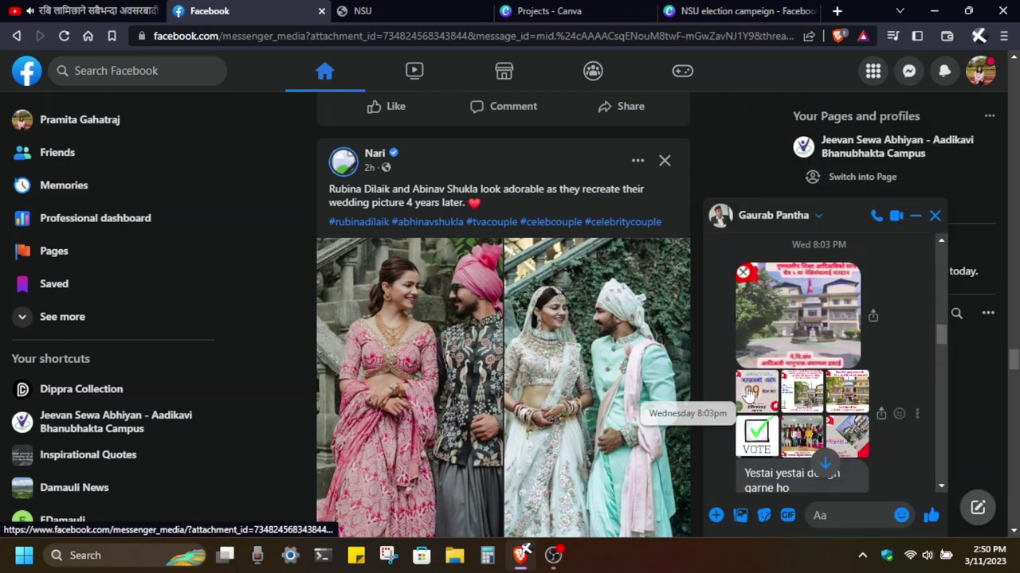
pyautogui.click(757, 404)
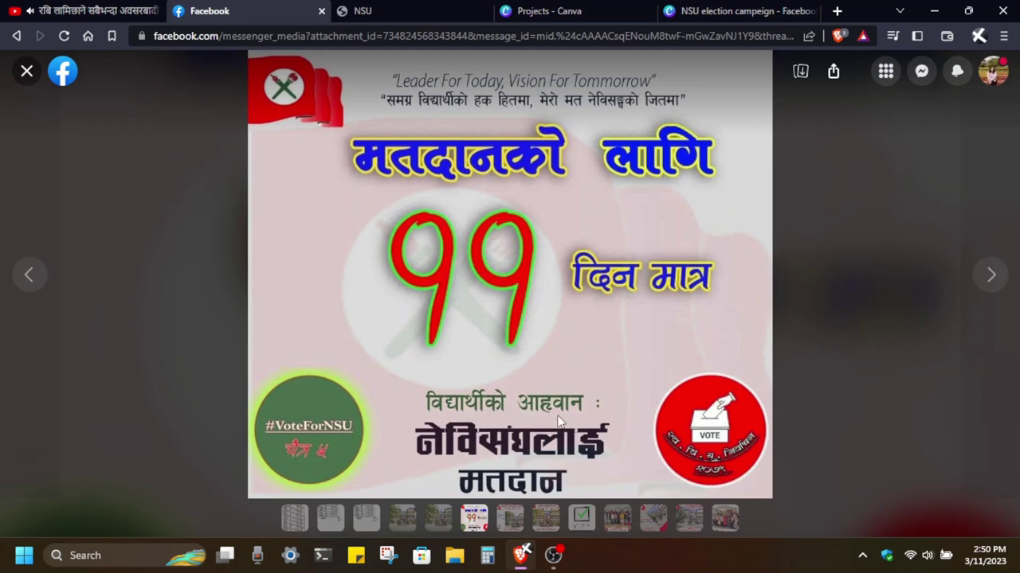
# Back in Canva, replace the copied heading's text with "नेपाल बिद्यार्थी संघ" and colour it white
pyautogui.hotkey('alt', 'Tab')
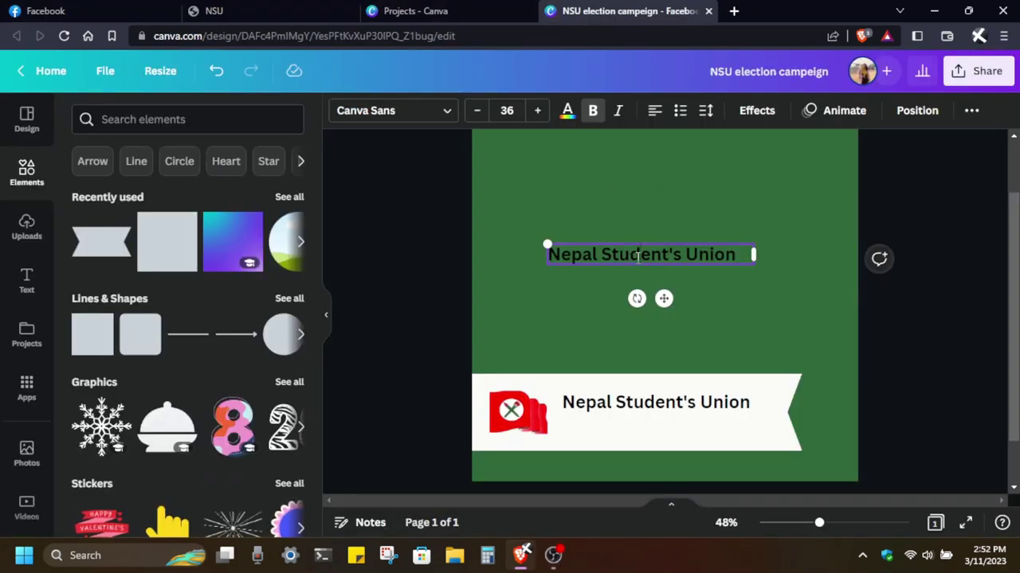
pyautogui.write('नेपाल विद्यार्थी संघ')
pyautogui.click(716, 292)
pyautogui.click(605, 254)
pyautogui.click(567, 110)
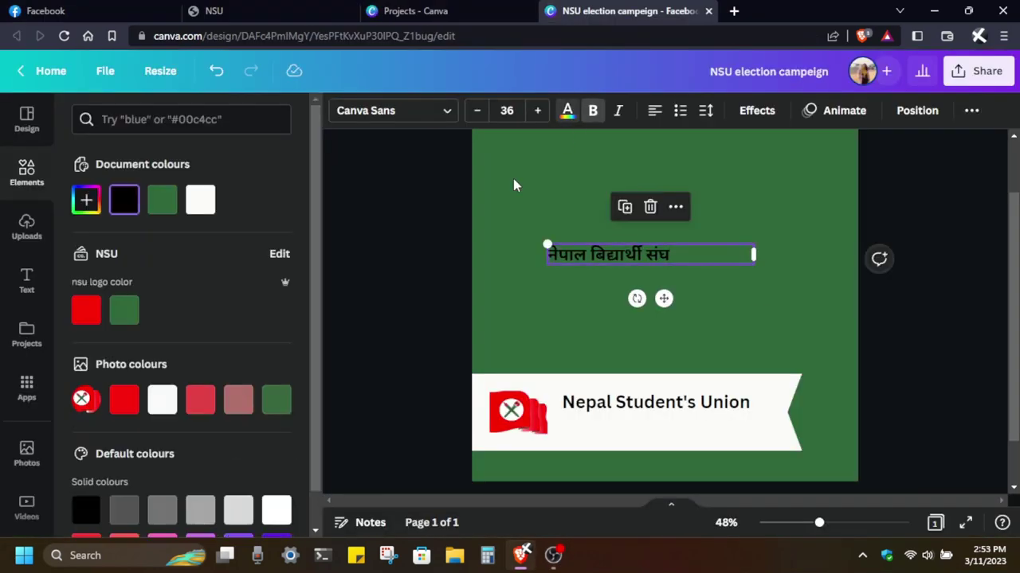
pyautogui.click(780, 316)
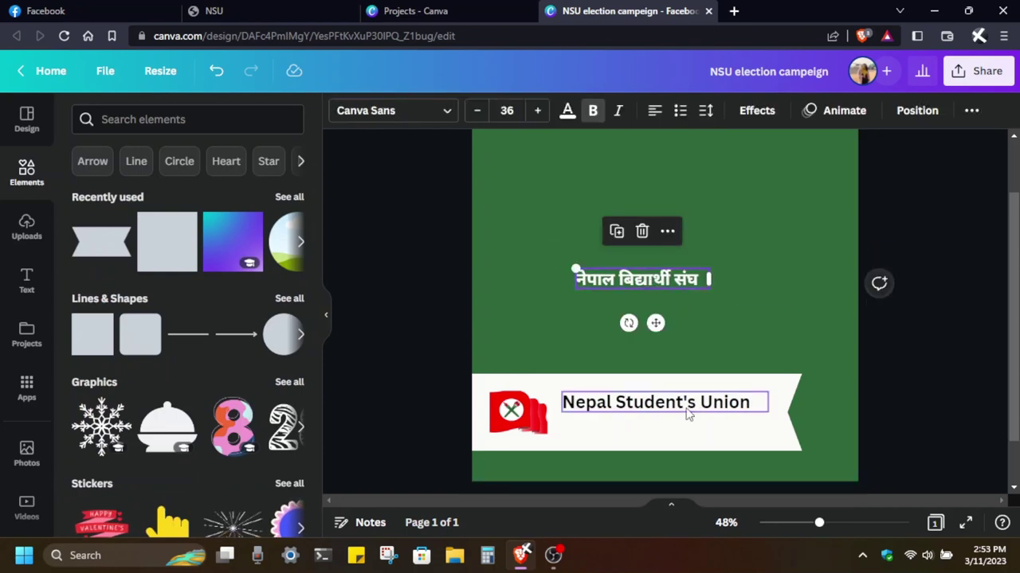
# Put the Nepali heading on the white banner in place of the English one and colour it the NSU green
pyautogui.click(640, 408)
pyautogui.click(567, 110)
pyautogui.click(87, 319)
pyautogui.click(125, 311)
pyautogui.click(661, 410)
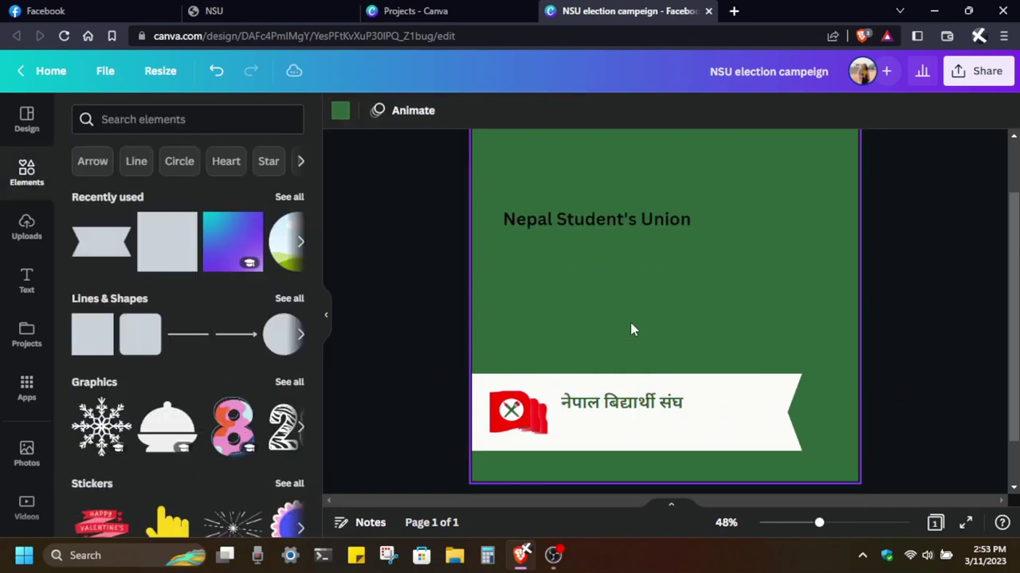
# Switch to Facebook and look through the posts on the Aadikavi Bhanubhakta Campus page
pyautogui.click(110, 12)
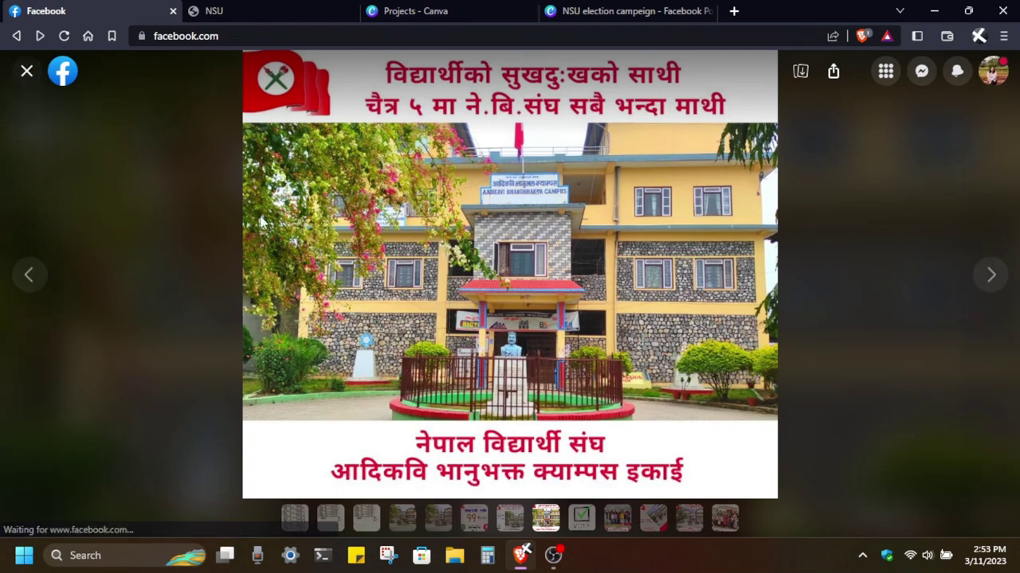
pyautogui.click(26, 71)
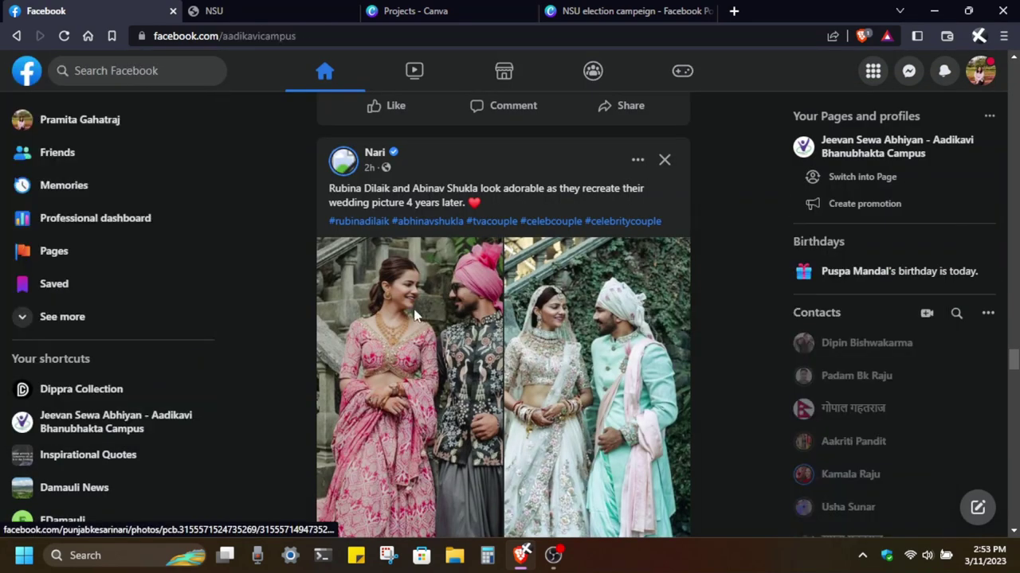
pyautogui.scroll(-5, 650, 334)
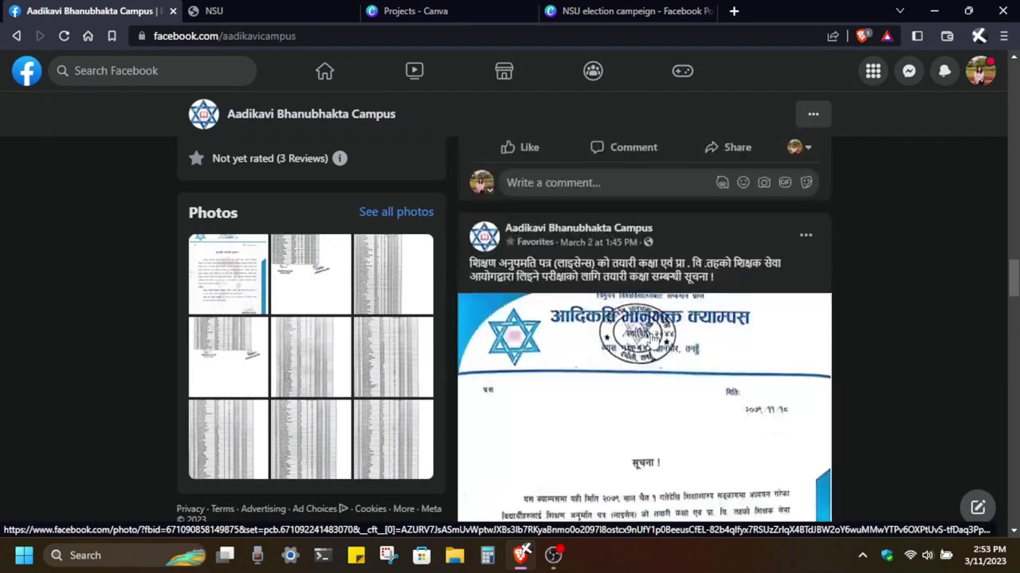
pyautogui.scroll(-15, 781, 341)
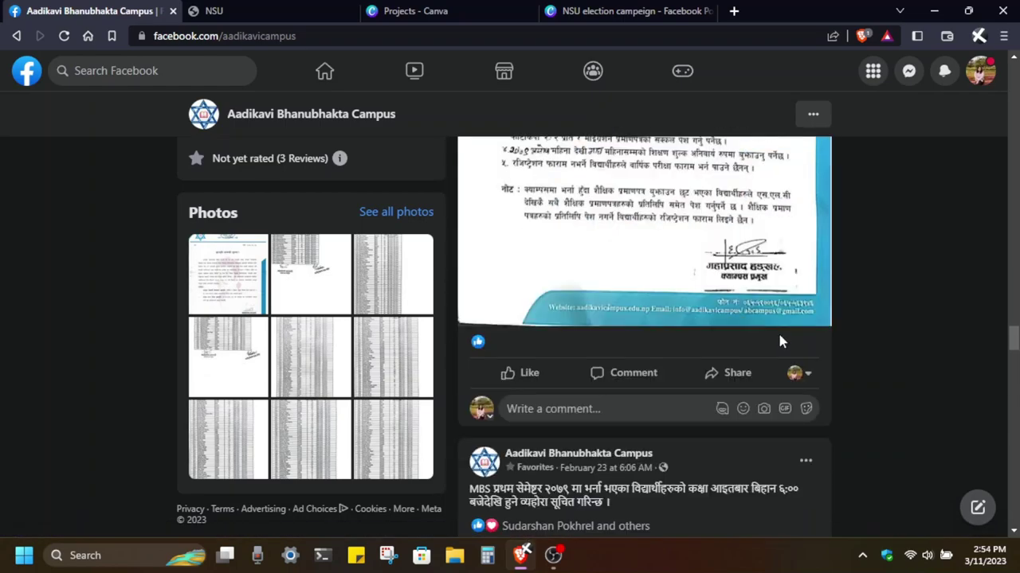
pyautogui.scroll(-10, 780, 341)
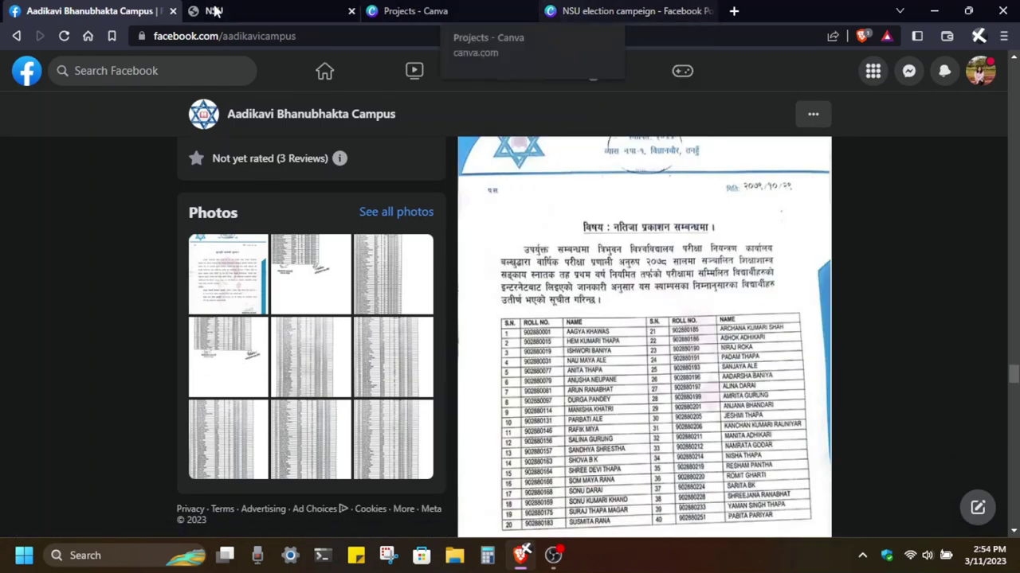
# Check the membership and home pages of the NSU website and close its browser tab
pyautogui.hotkey('ctrl', 'Tab')
pyautogui.click(557, 103)
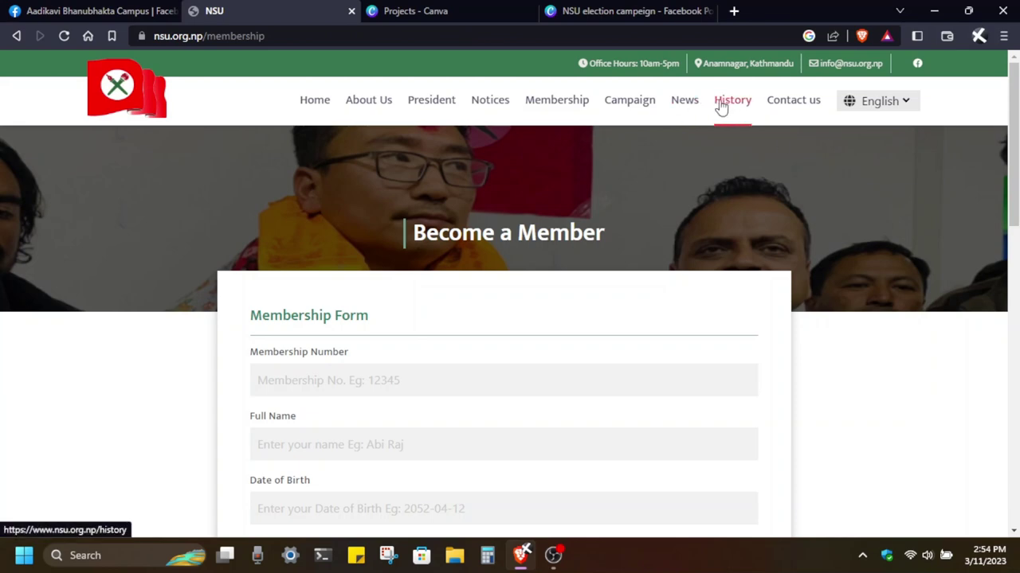
pyautogui.click(315, 101)
pyautogui.click(351, 10)
# Search Facebook for "nsu aadikavi bhanubhakta campus" and look through the results for the campus name in Nepali
pyautogui.click(164, 72)
pyautogui.write('nsu')
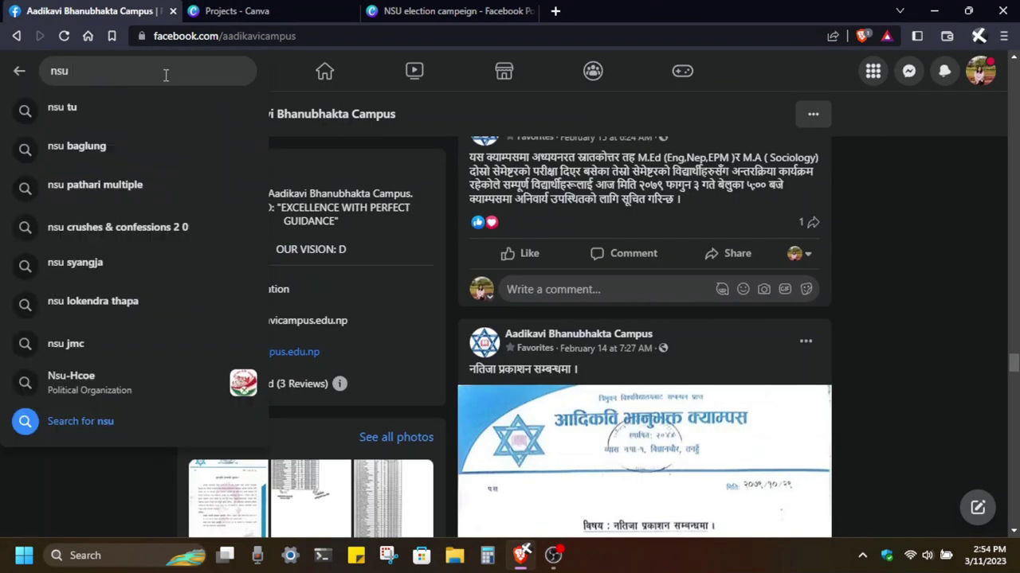
pyautogui.write(' aadikavi bhanubhakta campus')
pyautogui.press('Return')
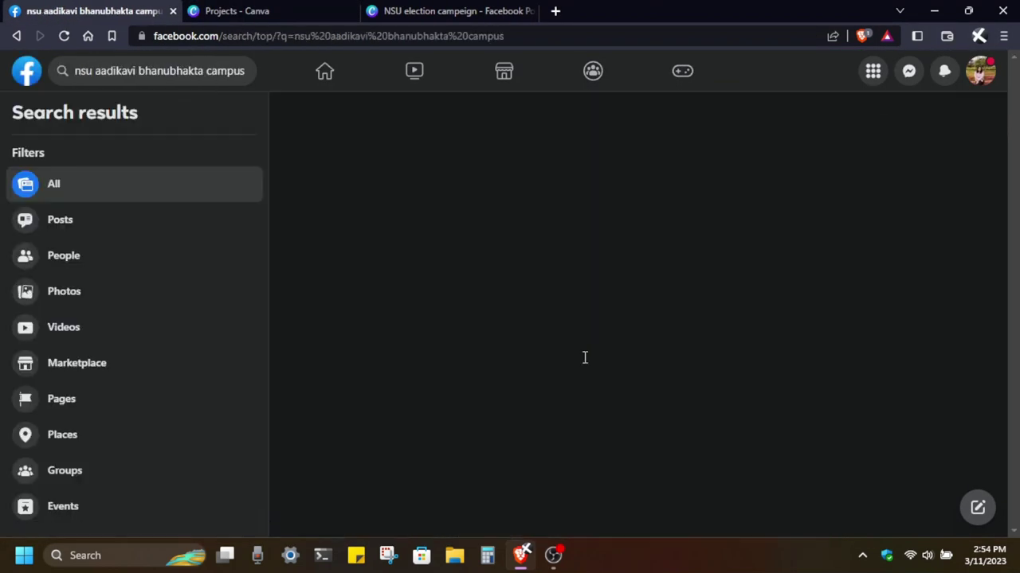
pyautogui.moveTo(519, 318)
pyautogui.scroll(-8, 519, 318)
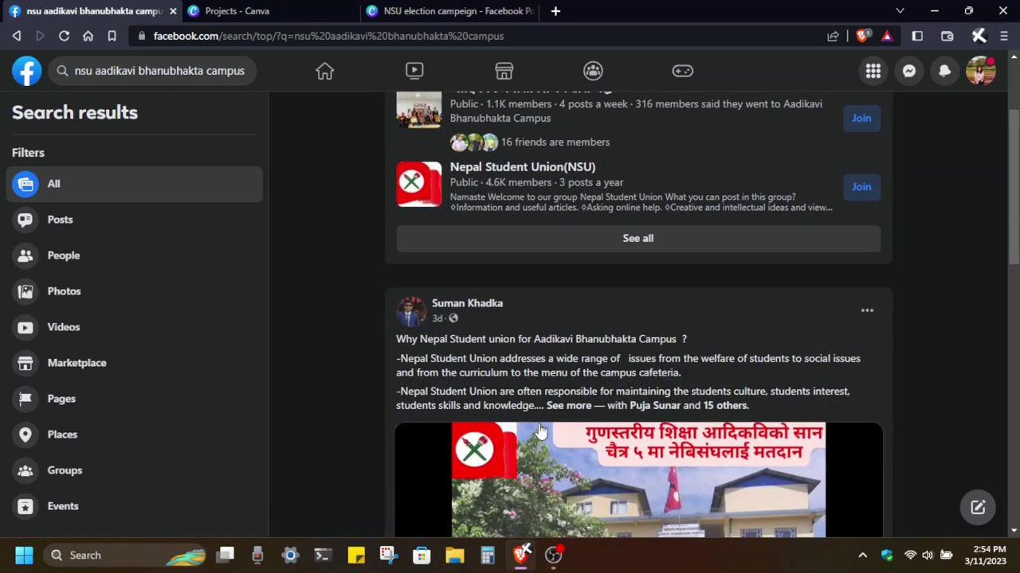
pyautogui.scroll(-15, 858, 381)
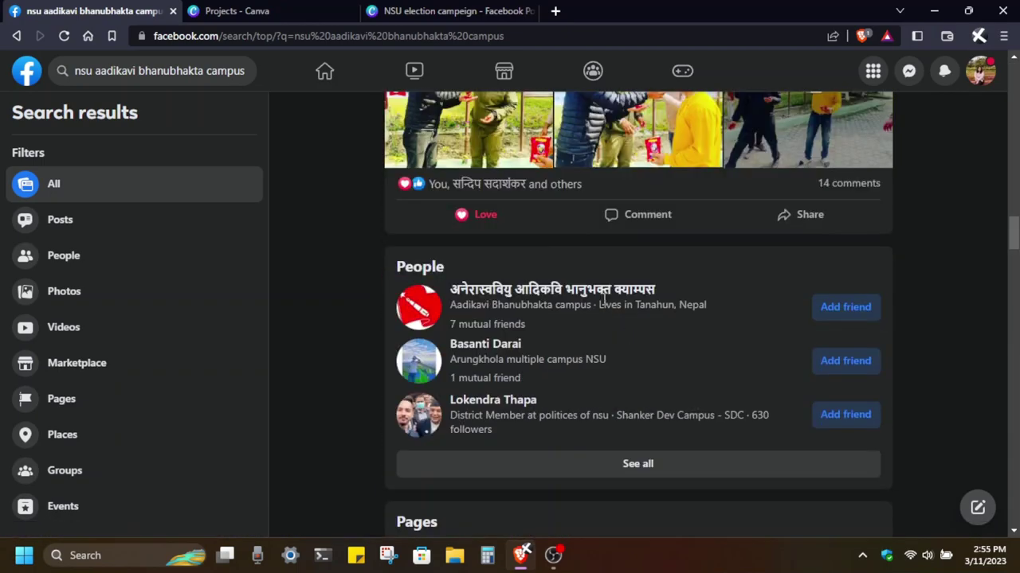
# Copy "आदिकवि भानुभक्त क्याम्पस" from the search results and place it below the Nepali heading on the Canva banner
pyautogui.moveTo(605, 296)
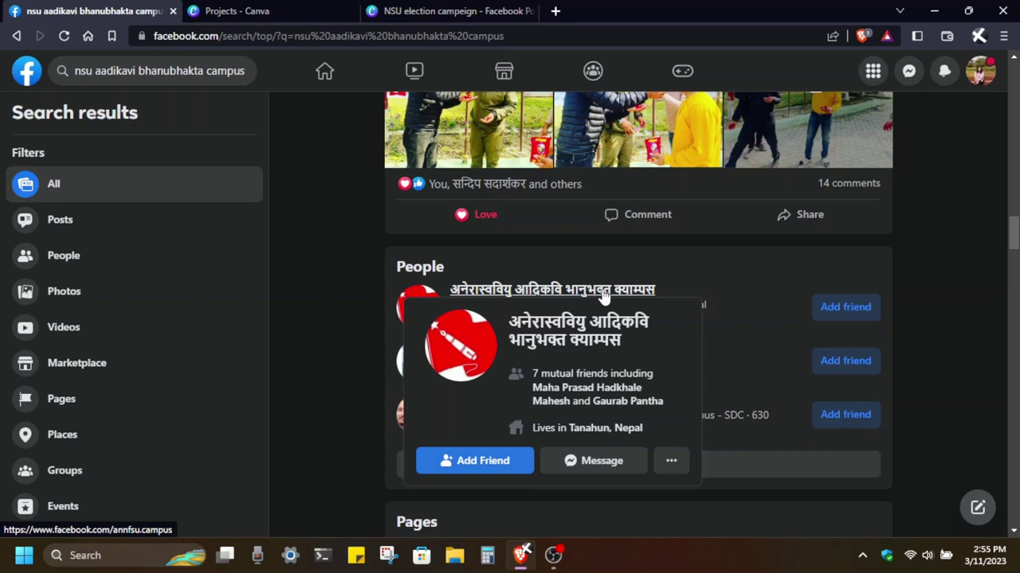
pyautogui.moveTo(660, 293); pyautogui.dragTo(512, 290)
pyautogui.rightClick(546, 288)
pyautogui.click(592, 186)
pyautogui.click(450, 10)
pyautogui.moveTo(642, 402); pyautogui.dragTo(642, 423)
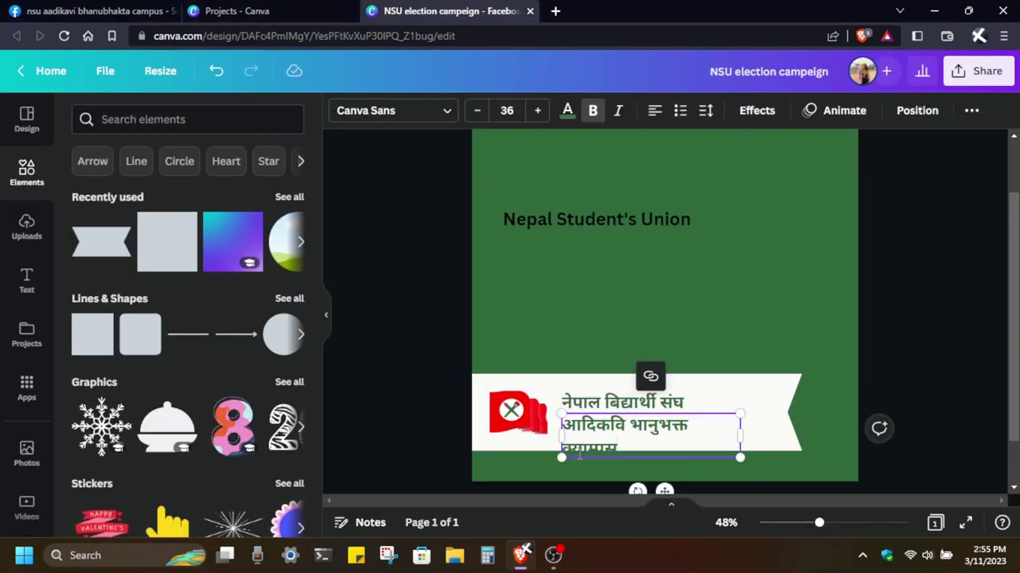
# Switch to Facebook and find the word "इकाई" in a message of the NSU group chat
pyautogui.click(87, 10)
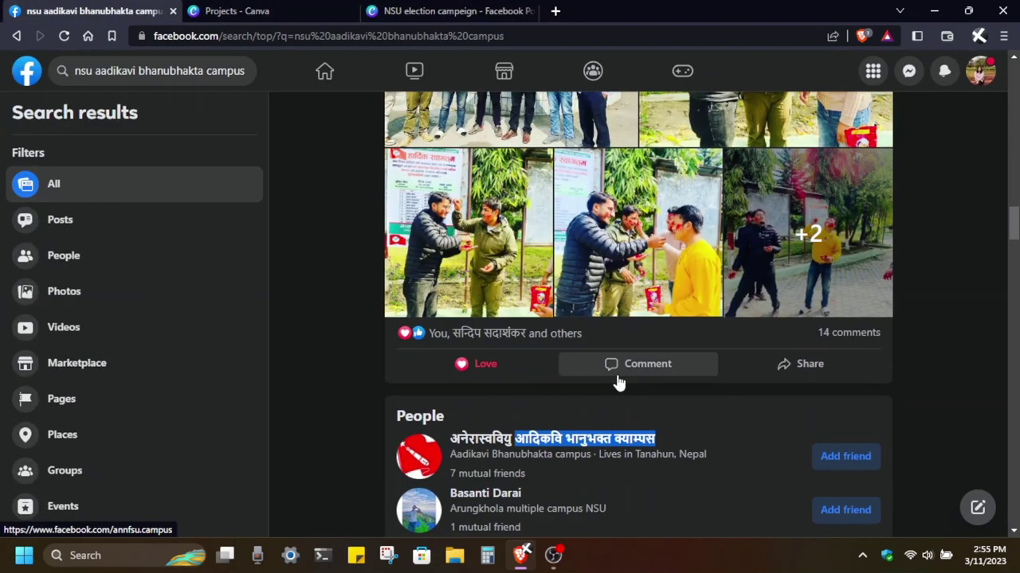
pyautogui.scroll(-5, 828, 231)
pyautogui.click(908, 70)
pyautogui.click(886, 390)
pyautogui.scroll(10, 888, 394)
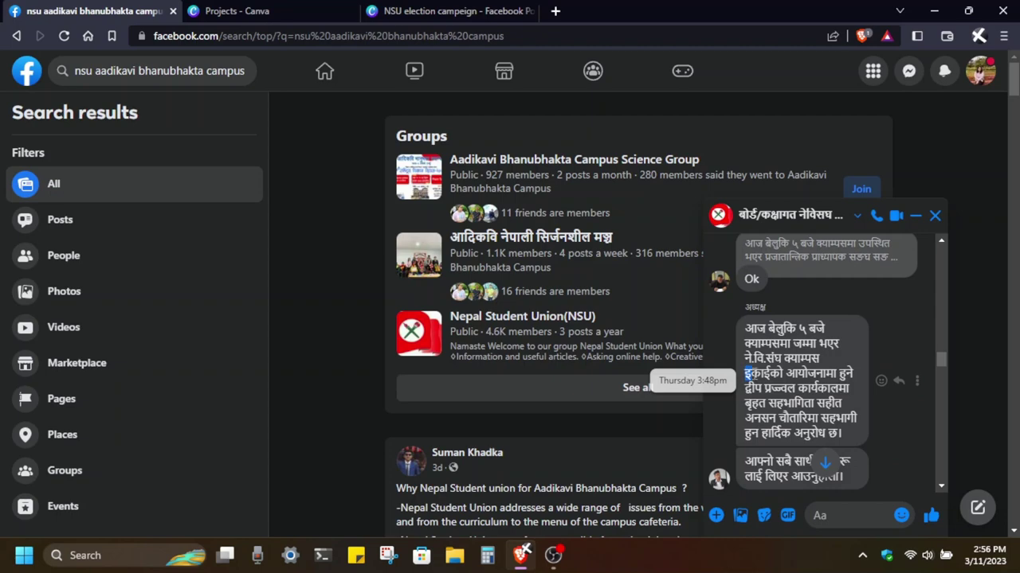
# Back in Canva, add "इकाई" to the campus name in bold and fit the text on one line
pyautogui.hotkey('ctrl', '3')
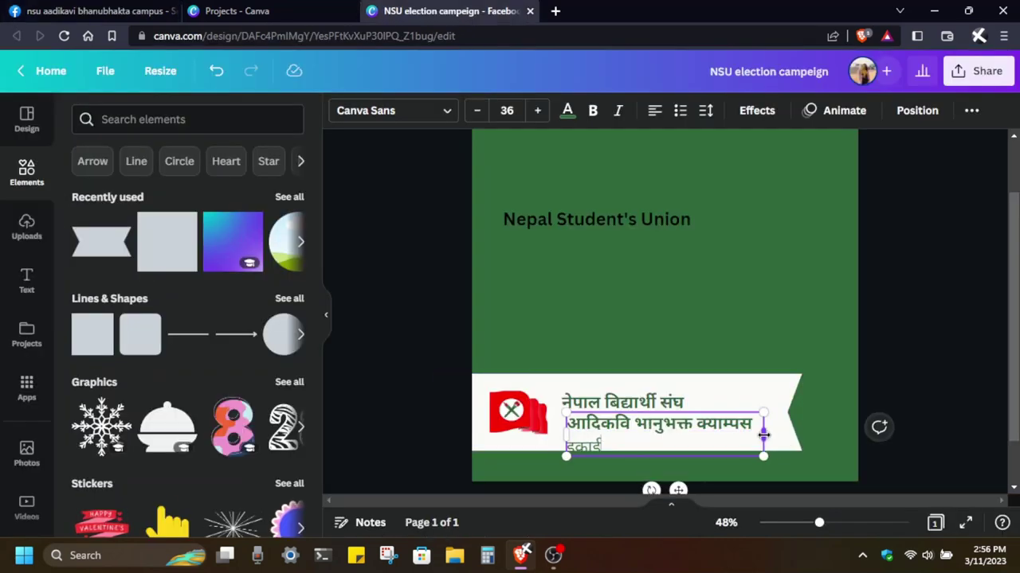
pyautogui.click(595, 111)
pyautogui.scroll(-1, 558, 239)
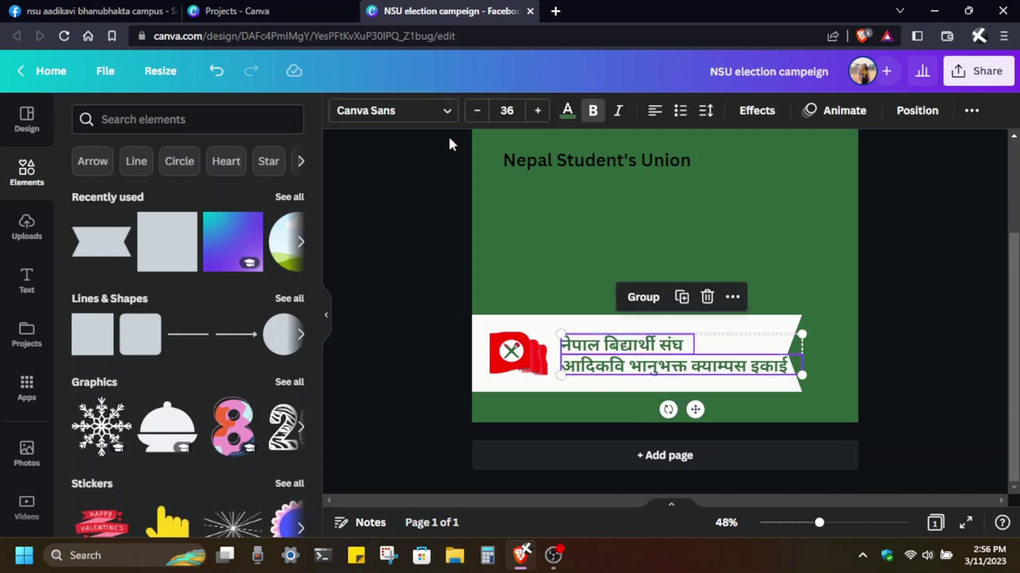
# Search the fonts for Devanagari and try Saral Devanagari on both Nepali banner lines
pyautogui.click(393, 111)
pyautogui.write('deva')
pyautogui.click(111, 209)
pyautogui.click(131, 270)
pyautogui.scroll(-1, 131, 265)
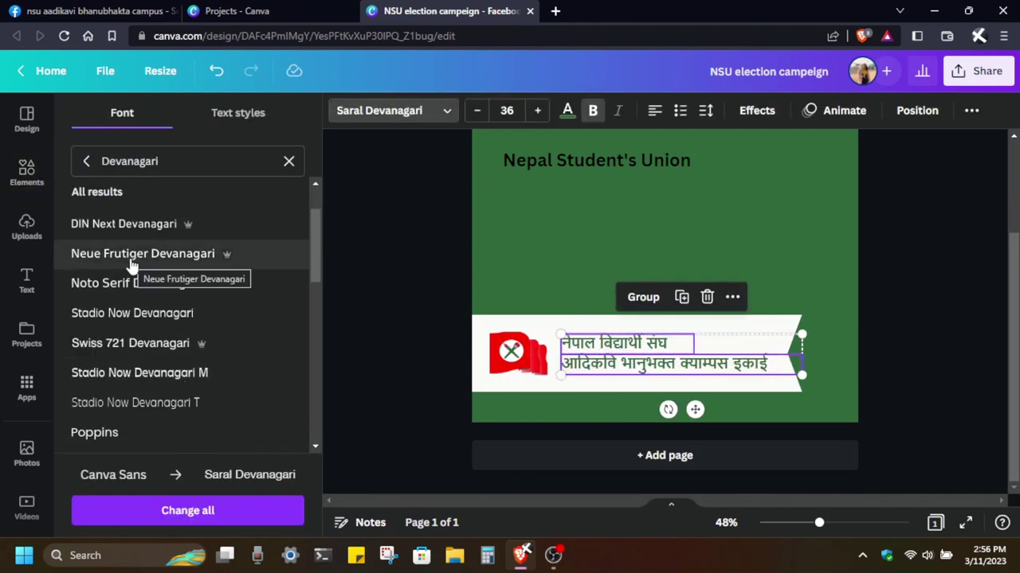
# Widen the white banner so that it extends past the campus name, and reselect both Nepali lines
pyautogui.click(741, 233)
pyautogui.click(769, 380)
pyautogui.click(947, 427)
pyautogui.click(668, 327)
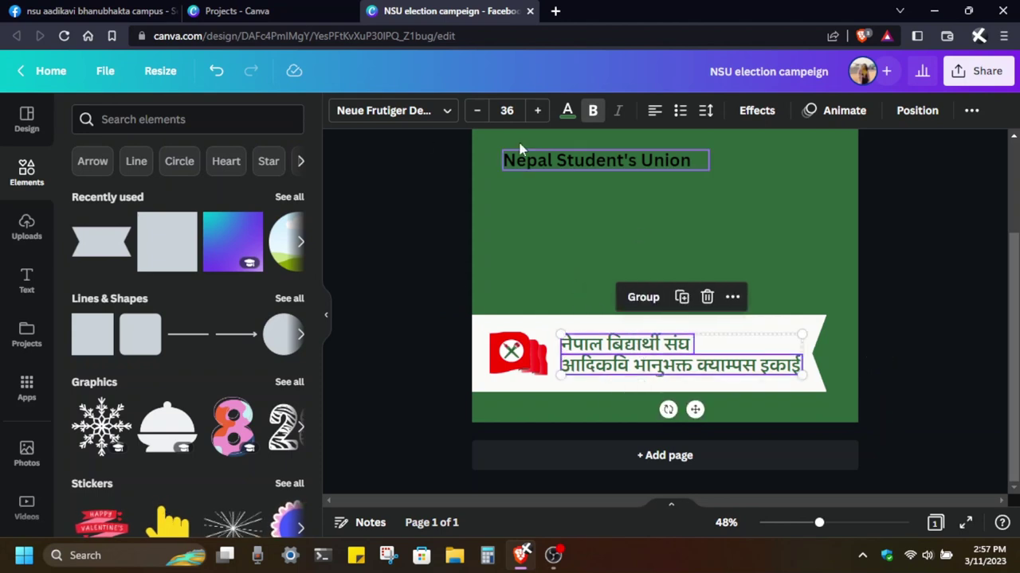
# Try Stadio Now Devanagari, Stadio Now Devanagari M and Biryani Bold on both Nepali banner lines
pyautogui.click(386, 110)
pyautogui.click(136, 313)
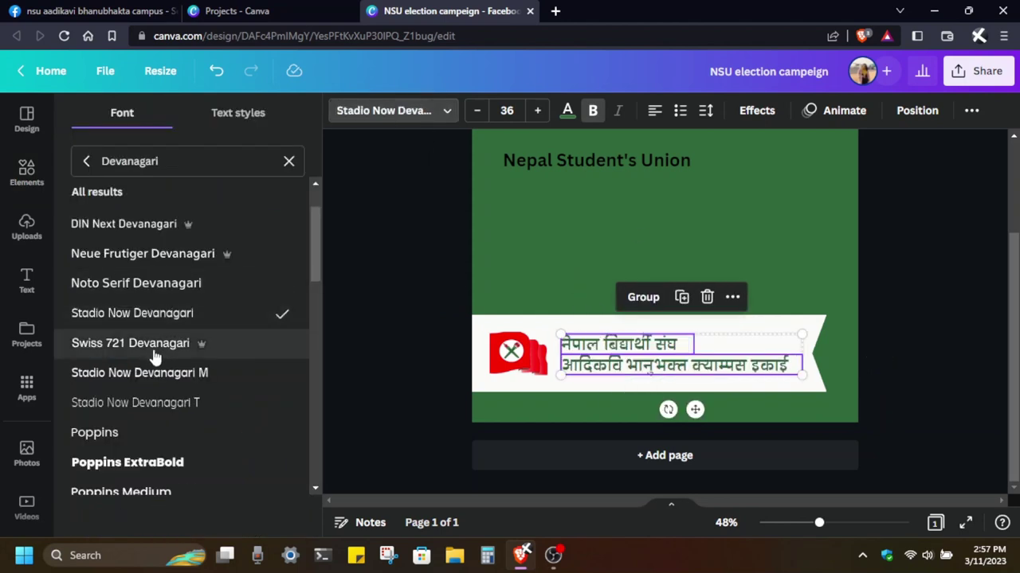
pyautogui.click(150, 344)
pyautogui.scroll(-1, 173, 375)
pyautogui.scroll(-3, 160, 318)
pyautogui.click(143, 227)
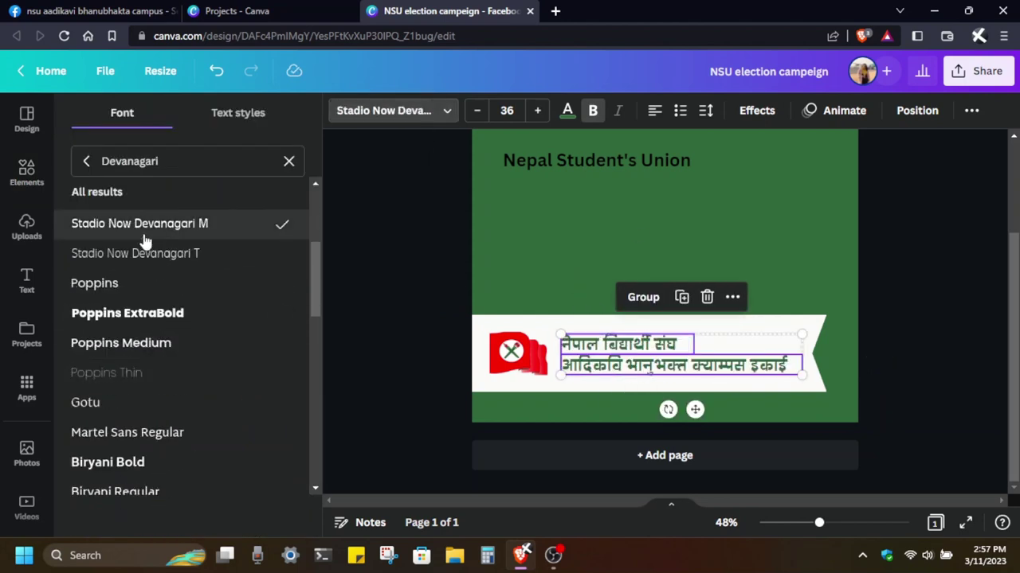
pyautogui.scroll(-1, 112, 303)
pyautogui.click(93, 333)
pyautogui.scroll(-1, 112, 310)
pyautogui.click(127, 287)
pyautogui.click(133, 313)
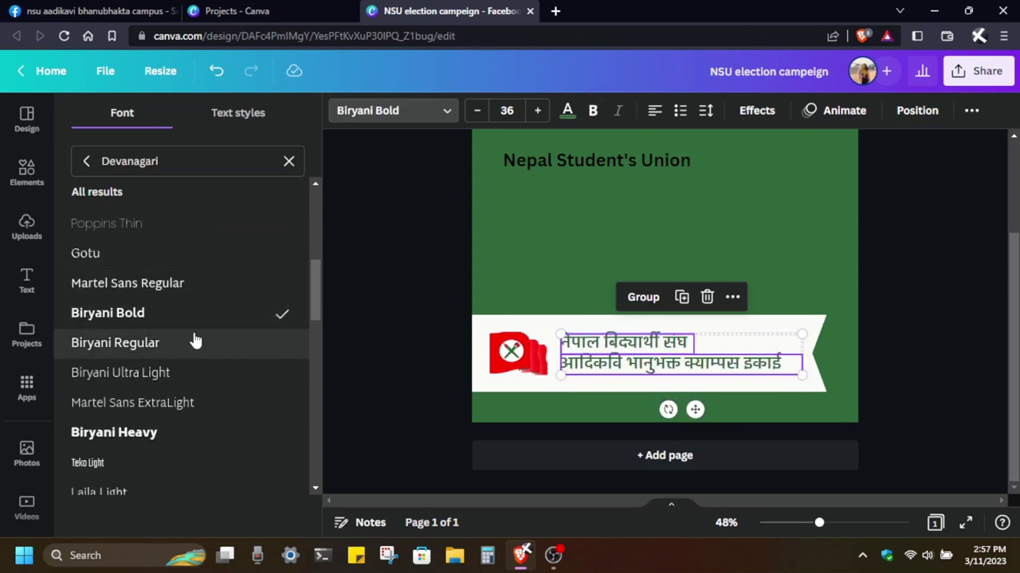
# Set both Nepali banner lines in the Khand Medium font
pyautogui.scroll(-2, 131, 319)
pyautogui.click(131, 312)
pyautogui.scroll(-4, 131, 319)
pyautogui.scroll(-2, 116, 350)
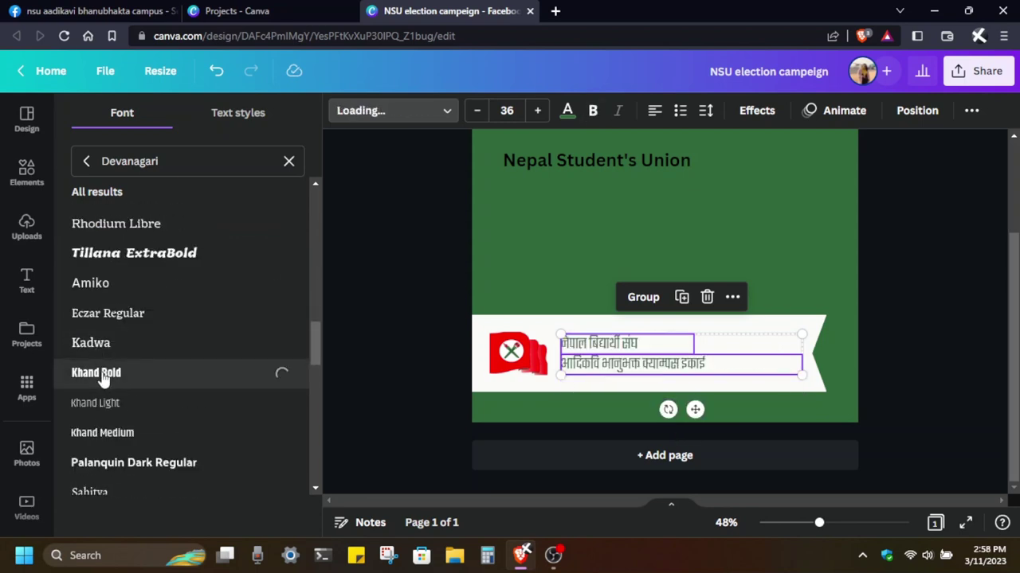
pyautogui.click(88, 434)
pyautogui.click(902, 349)
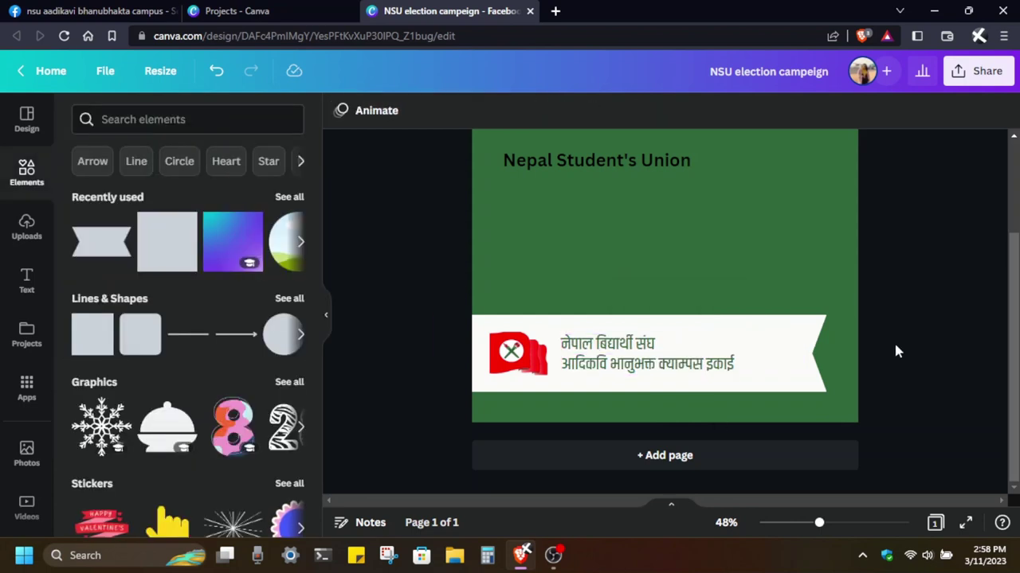
pyautogui.click(607, 344)
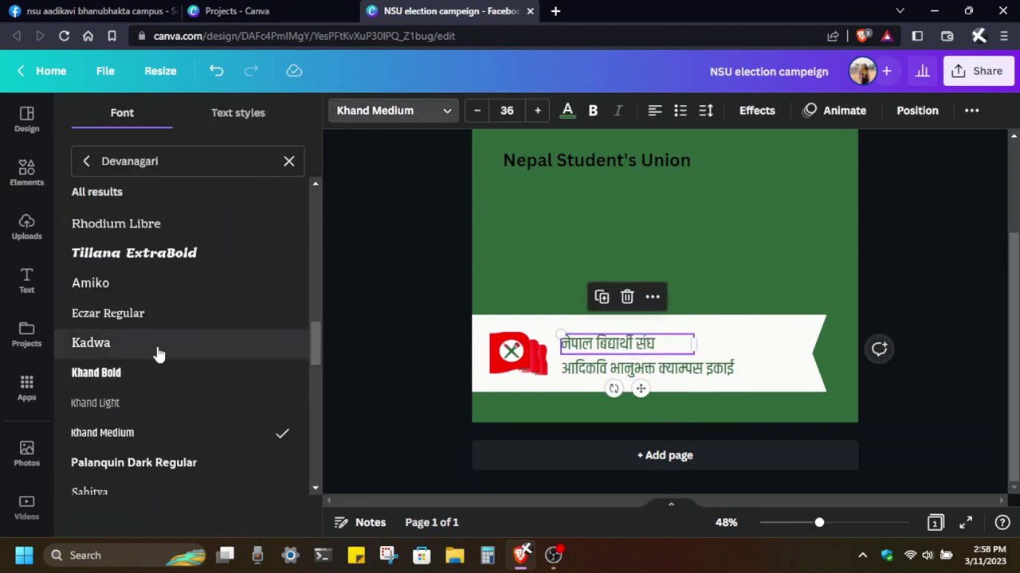
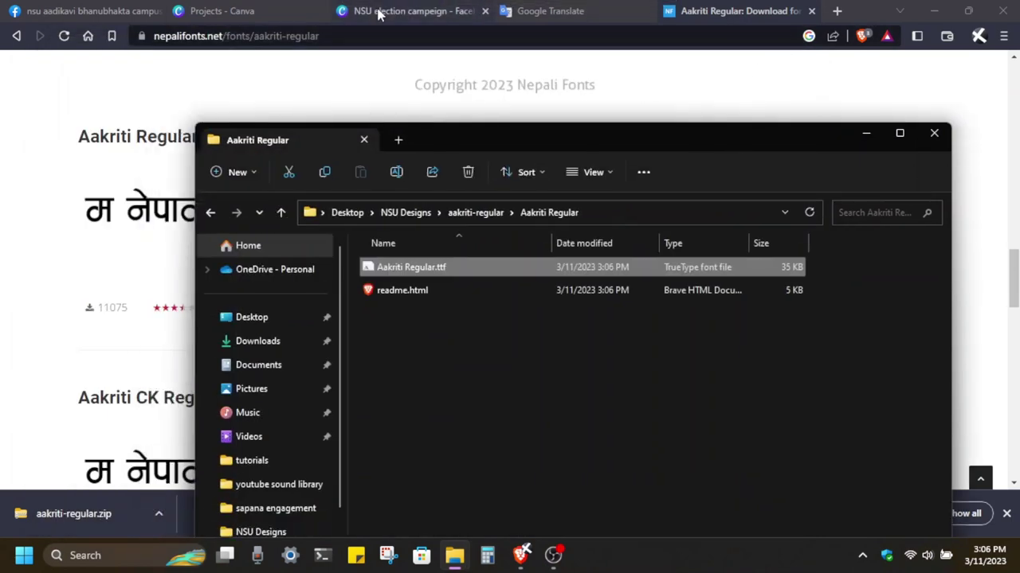
# Add a heading to the Canva post and upload the custom font file Aakriti Regular.ttf, confirming the right to use it
pyautogui.click(27, 280)
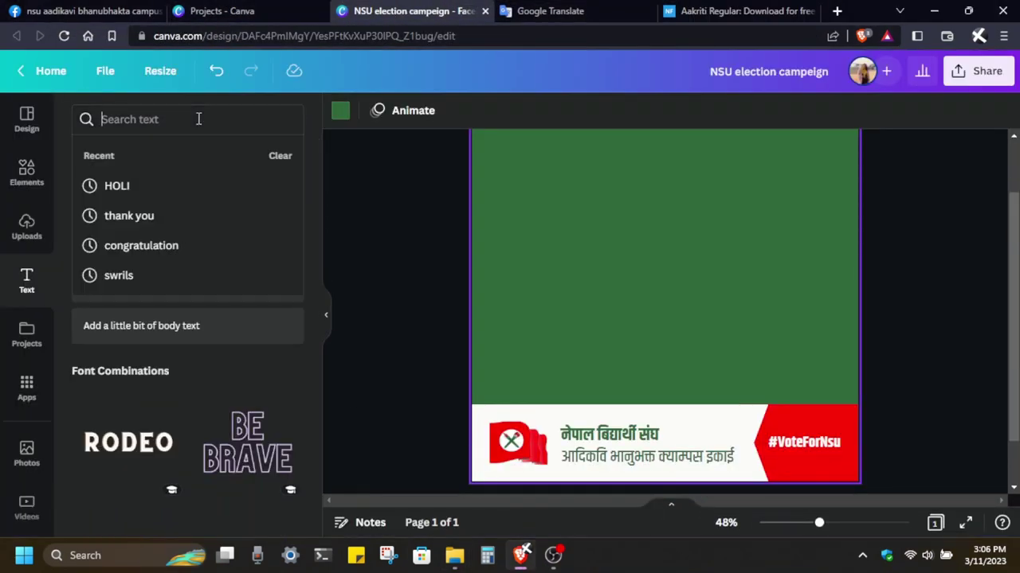
pyautogui.click(156, 233)
pyautogui.click(365, 111)
pyautogui.click(128, 517)
pyautogui.doubleClick(205, 131)
pyautogui.doubleClick(250, 132)
pyautogui.click(218, 121)
pyautogui.click(892, 513)
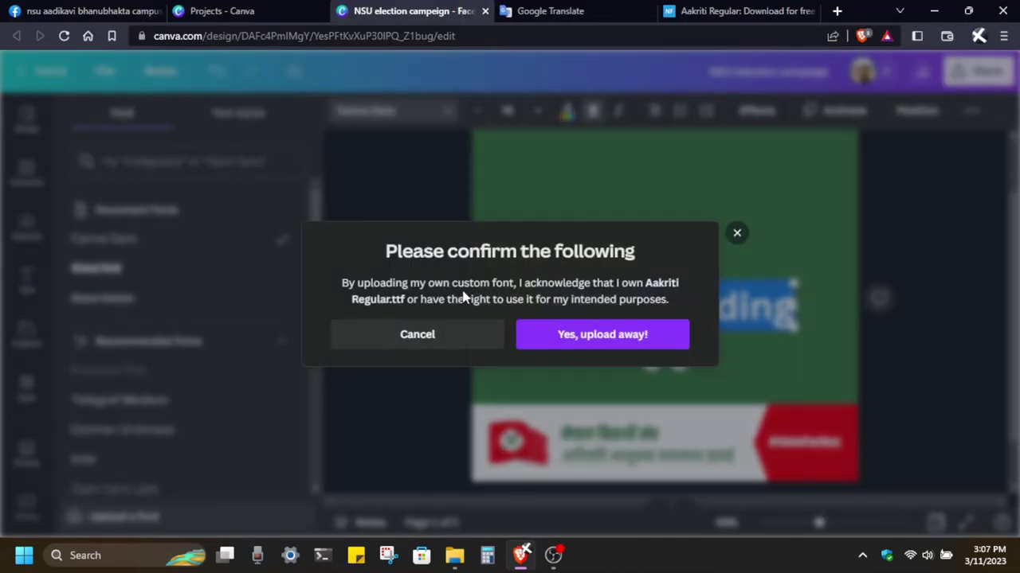
pyautogui.click(614, 337)
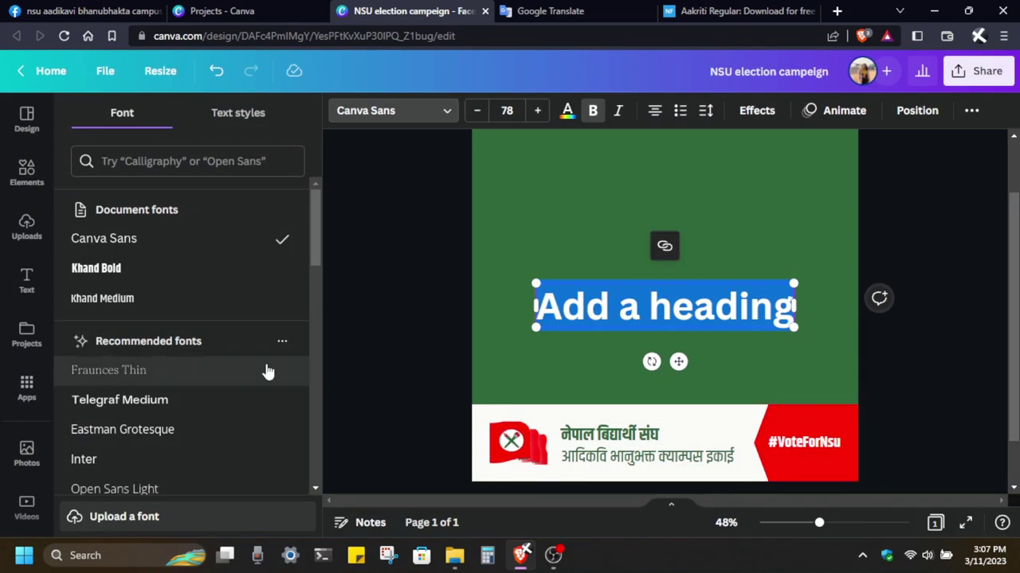
# Look through the NSU brand kit's text styles and uploaded fonts for the uploaded Aakriti font
pyautogui.click(247, 161)
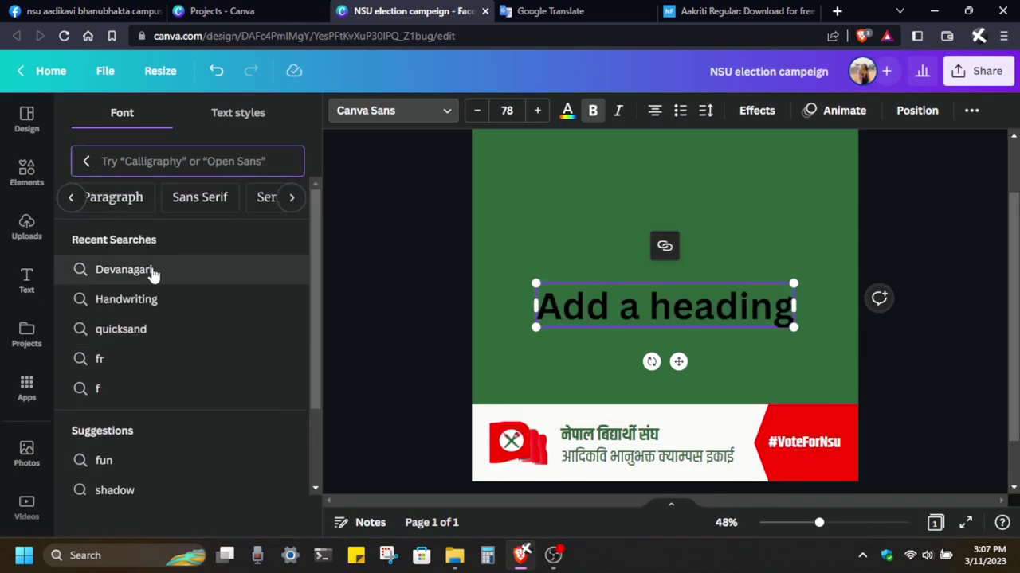
pyautogui.click(26, 281)
pyautogui.click(293, 195)
pyautogui.click(343, 267)
pyautogui.click(237, 267)
pyautogui.click(119, 84)
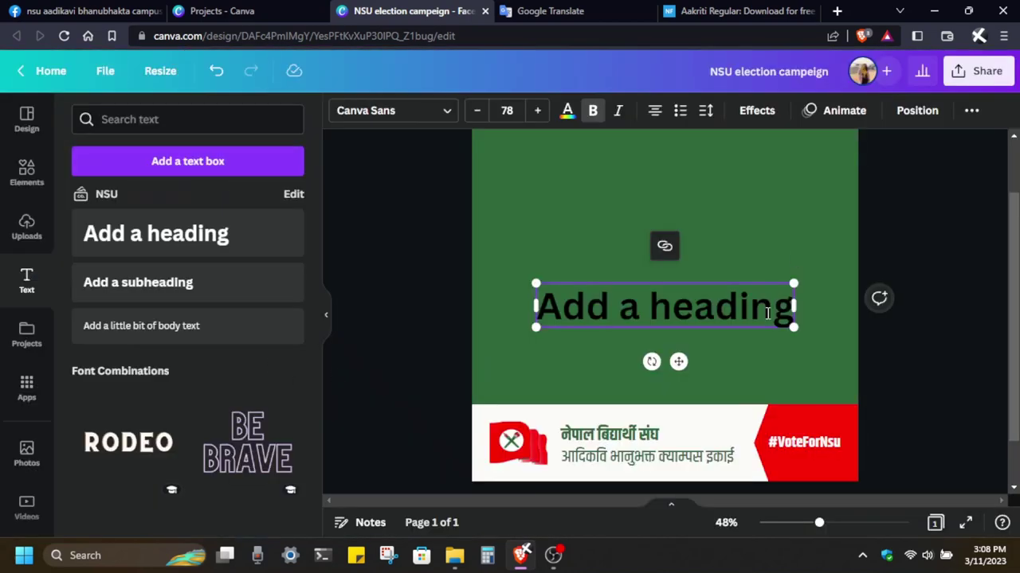
pyautogui.click(549, 239)
pyautogui.click(184, 116)
pyautogui.click(661, 306)
pyautogui.click(390, 111)
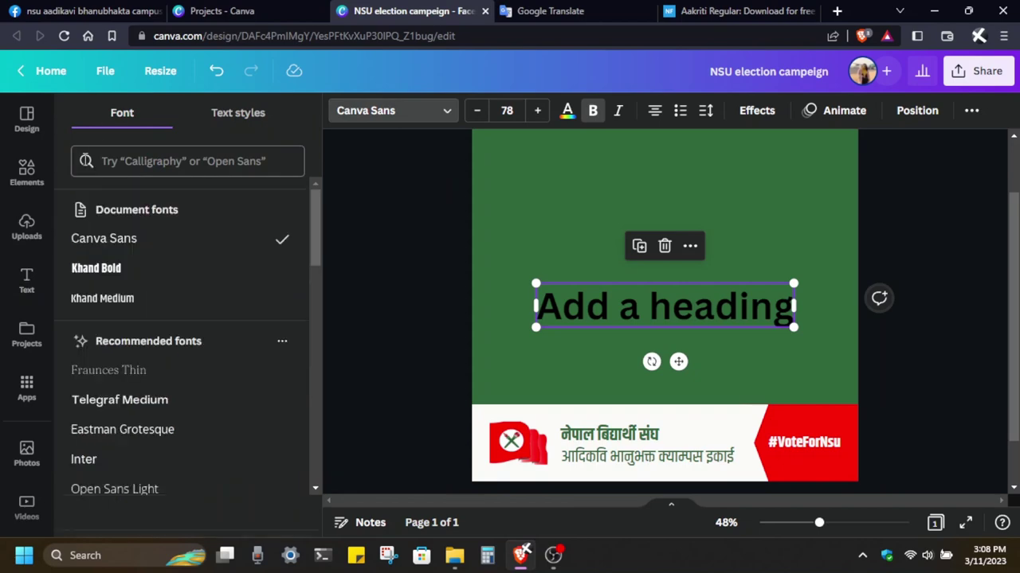
pyautogui.click(240, 114)
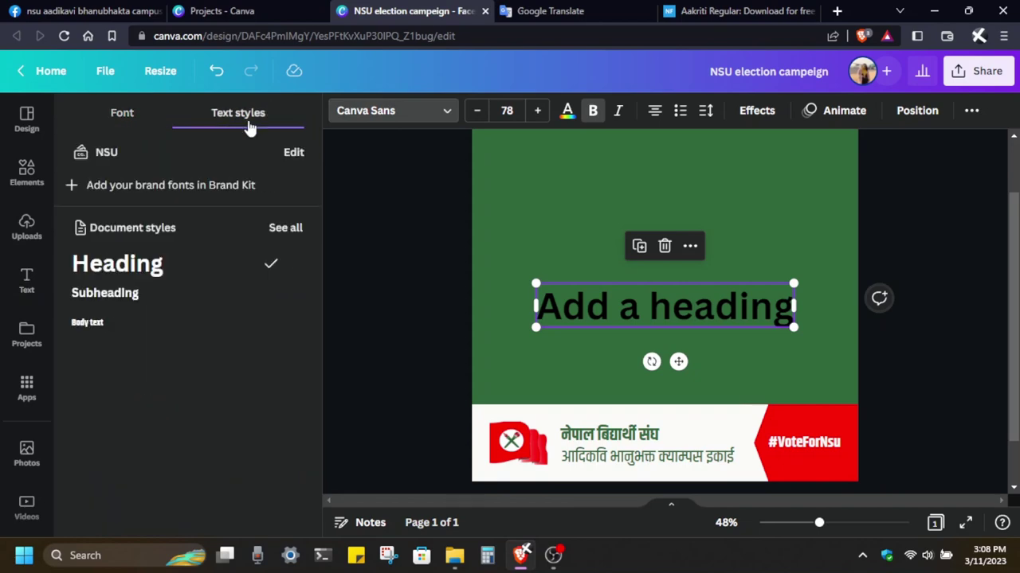
pyautogui.click(157, 191)
pyautogui.click(340, 327)
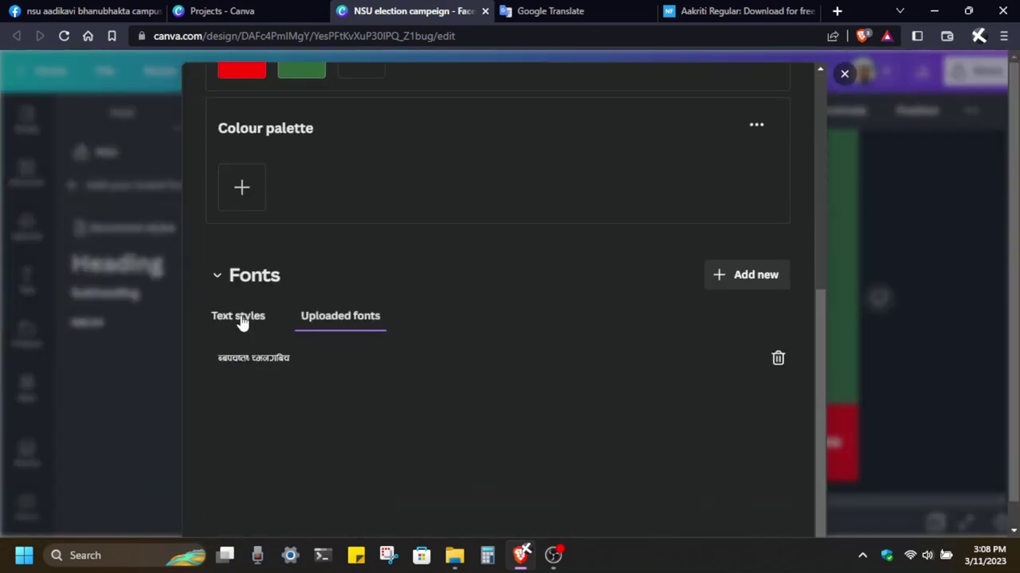
pyautogui.click(239, 325)
pyautogui.press('Escape')
# Search the fonts for 'aa' and apply the uploaded Aakriti font to the heading
pyautogui.click(122, 112)
pyautogui.click(158, 160)
pyautogui.write('a')
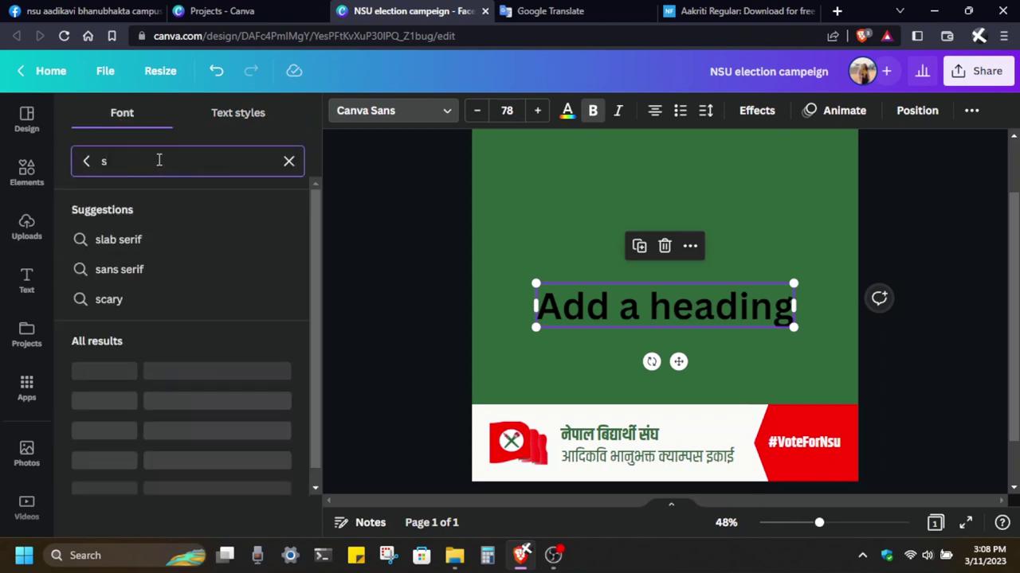
pyautogui.write('a')
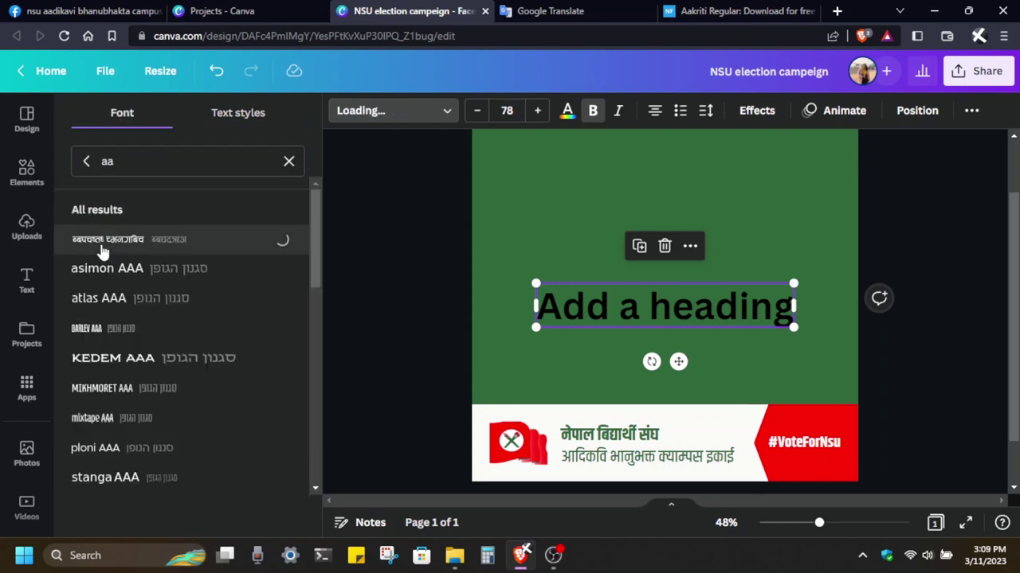
# Replace the heading text with चैत्र in Aakriti and place a duplicate of it just below
pyautogui.doubleClick(595, 313)
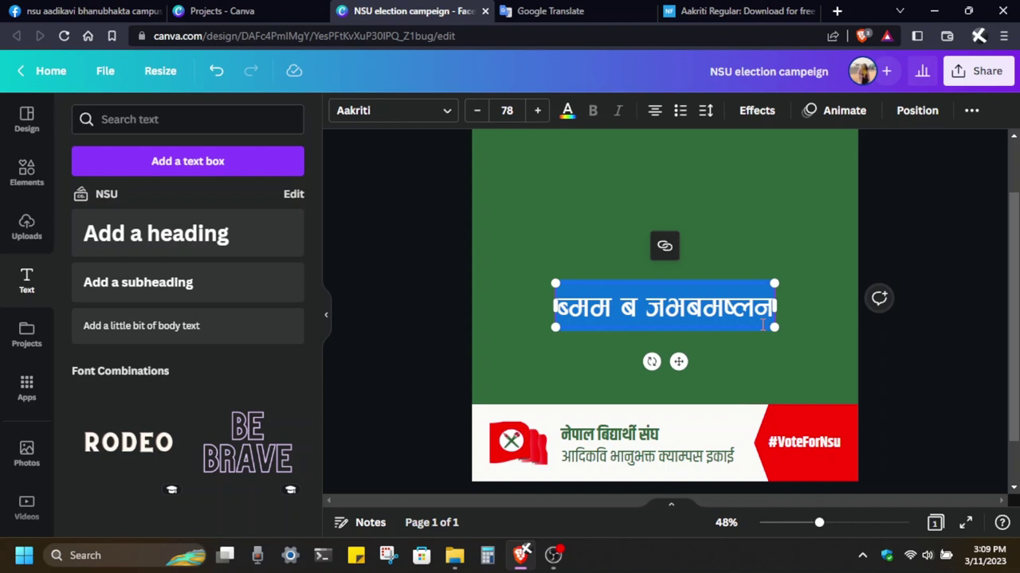
pyautogui.write('r}')
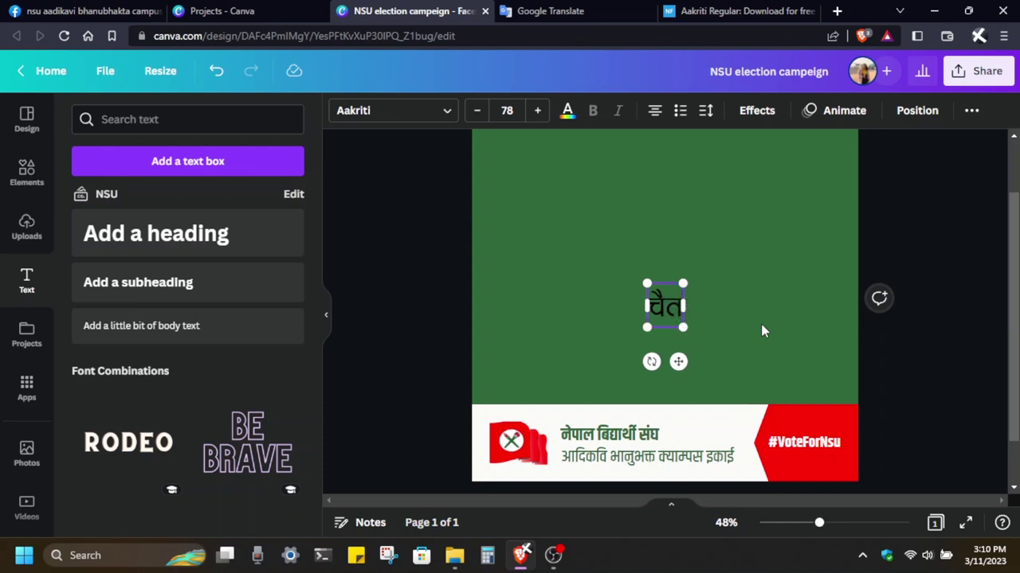
pyautogui.click(632, 303)
pyautogui.moveTo(632, 302); pyautogui.dragTo(617, 319)
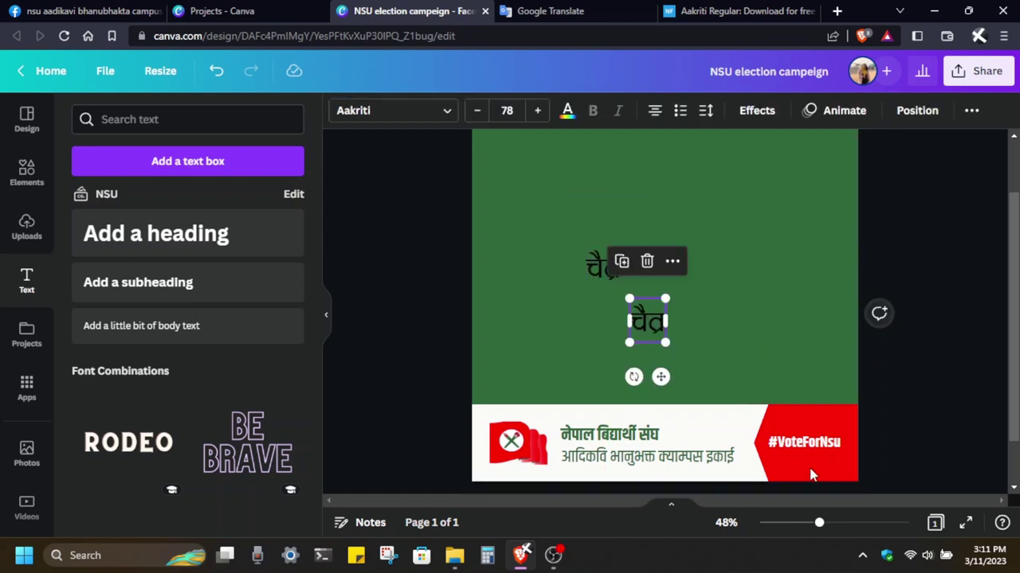
# Try to replace the duplicate's text with the Nepali numeral ५
pyautogui.press('BackSpace')
pyautogui.write('ह्')
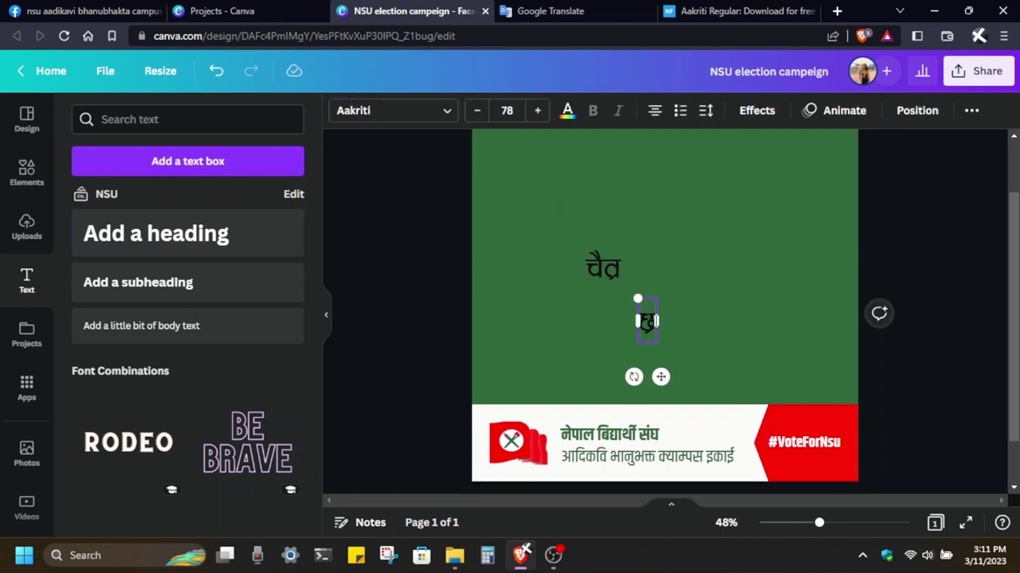
pyautogui.click(645, 327)
# Add a separate text reading '5' and set its font to Aakriti
pyautogui.write('t5')
pyautogui.click(751, 323)
pyautogui.click(666, 307)
pyautogui.click(390, 110)
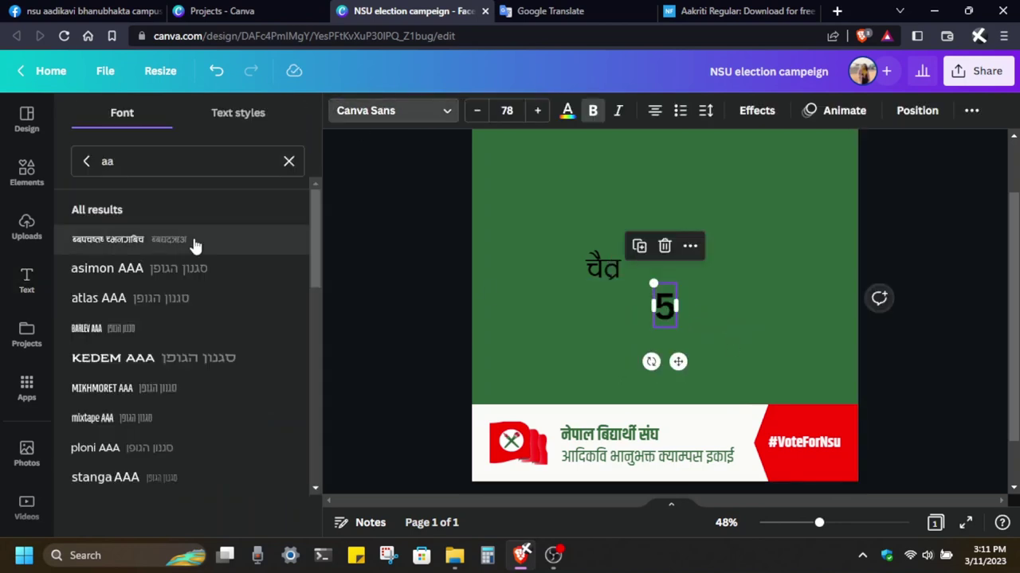
pyautogui.click(108, 239)
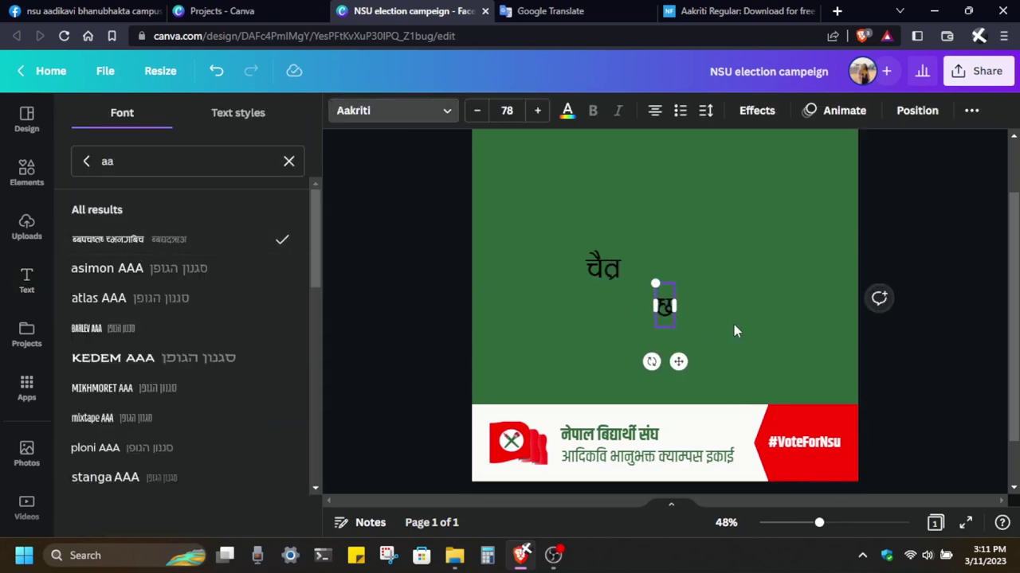
# Change the numeral to ५ at size 282 and enlarge the चैत्र text beside it to size 112
pyautogui.click(734, 324)
pyautogui.click(666, 308)
pyautogui.moveTo(676, 278); pyautogui.dragTo(687, 164)
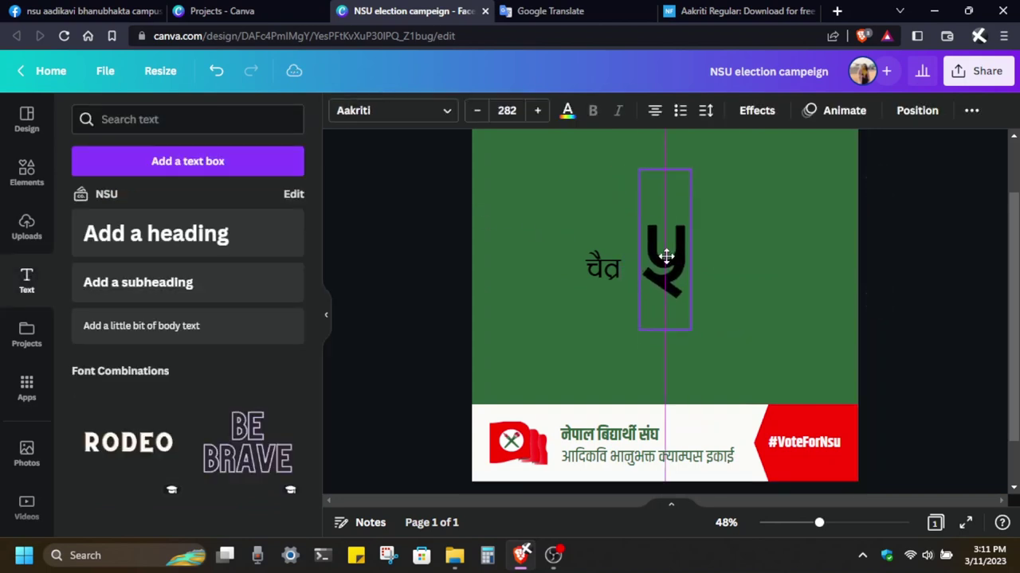
pyautogui.moveTo(603, 278); pyautogui.dragTo(582, 304)
pyautogui.click(777, 313)
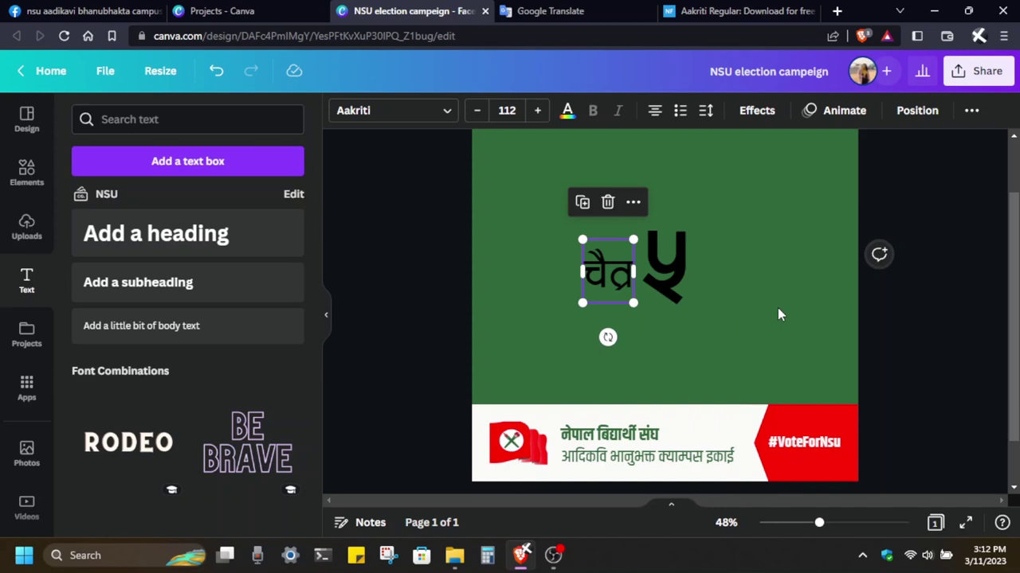
# Search the web for 'unicode to preeti' and convert चैत्र in the Unicode to Preeti Converter
pyautogui.hotkey('ctrl', 'Tab')
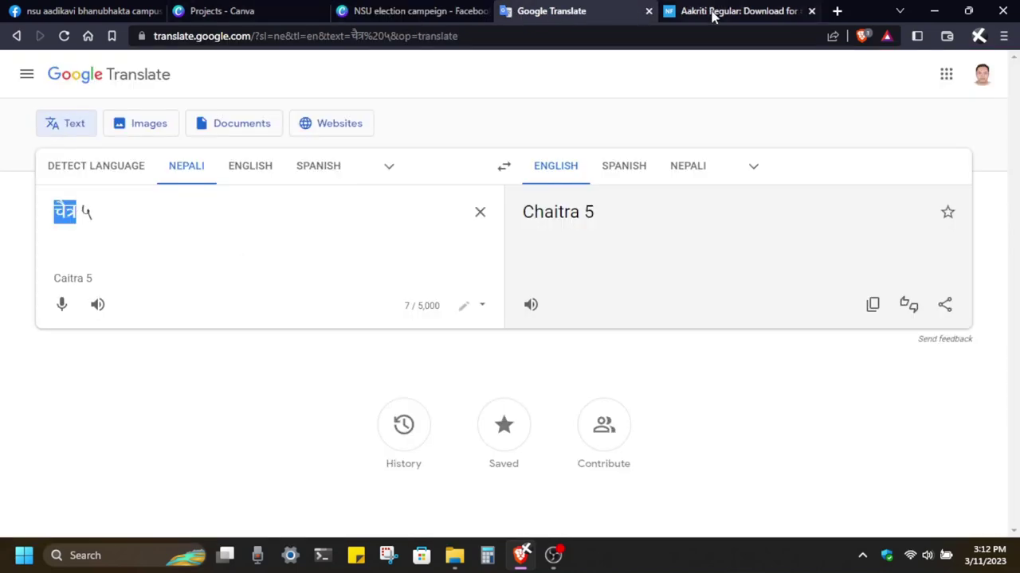
pyautogui.hotkey('ctrl', 't')
pyautogui.write('unicode to preeti')
pyautogui.press('Return')
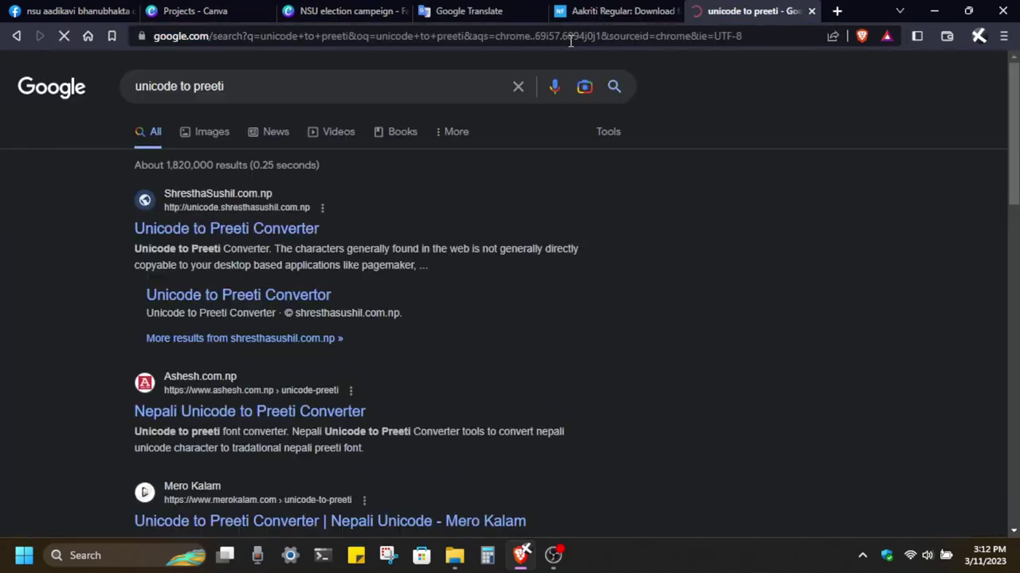
pyautogui.click(310, 294)
pyautogui.write('चैत्र')
pyautogui.click(699, 401)
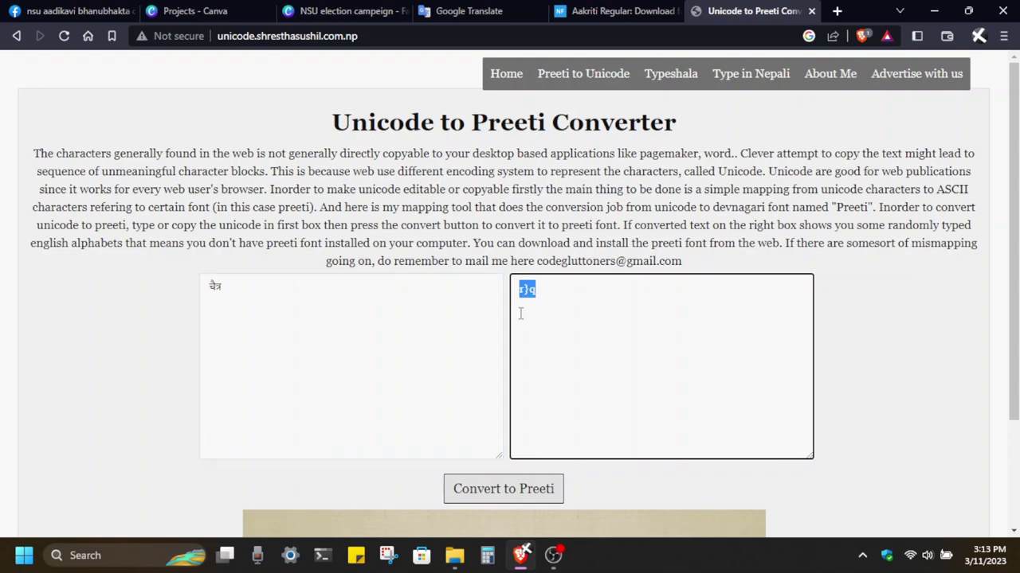
# Back in Canva, replace the small चैत्र text with the converted text from the converter
pyautogui.click(618, 10)
pyautogui.click(347, 11)
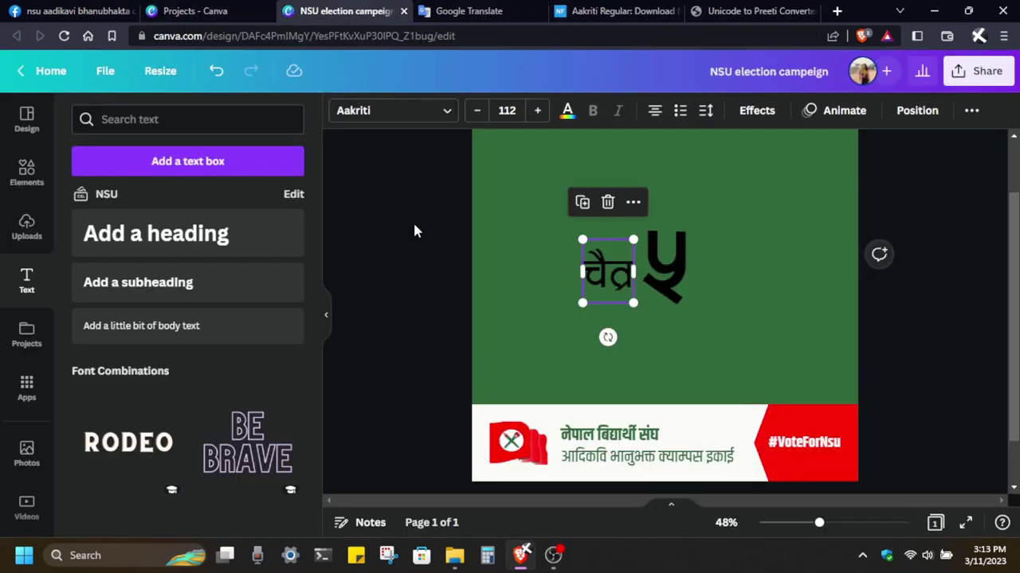
pyautogui.click(734, 317)
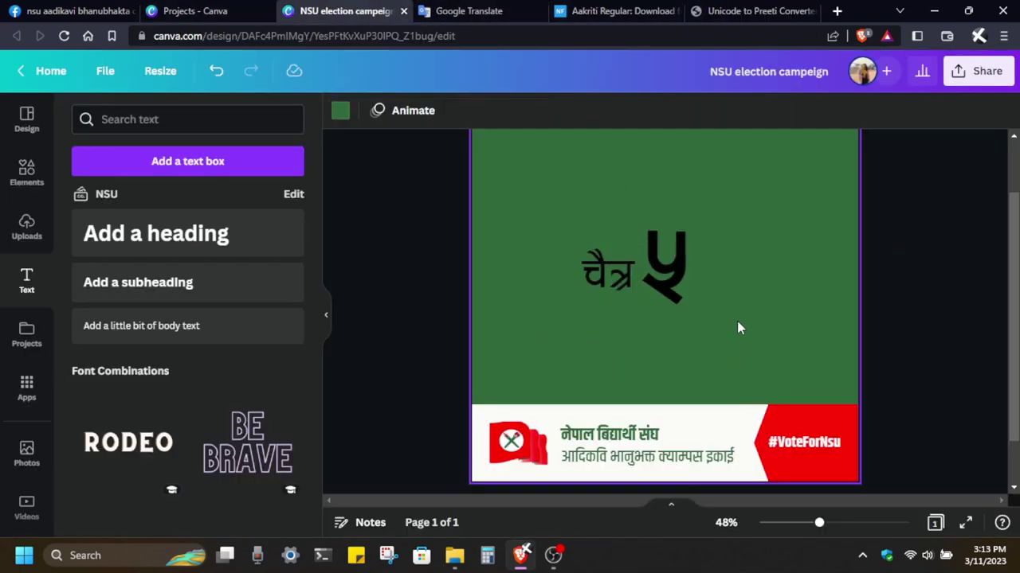
# Try to correct the last letter of the small चैत्र text by retyping it
pyautogui.click(609, 275)
pyautogui.click(637, 310)
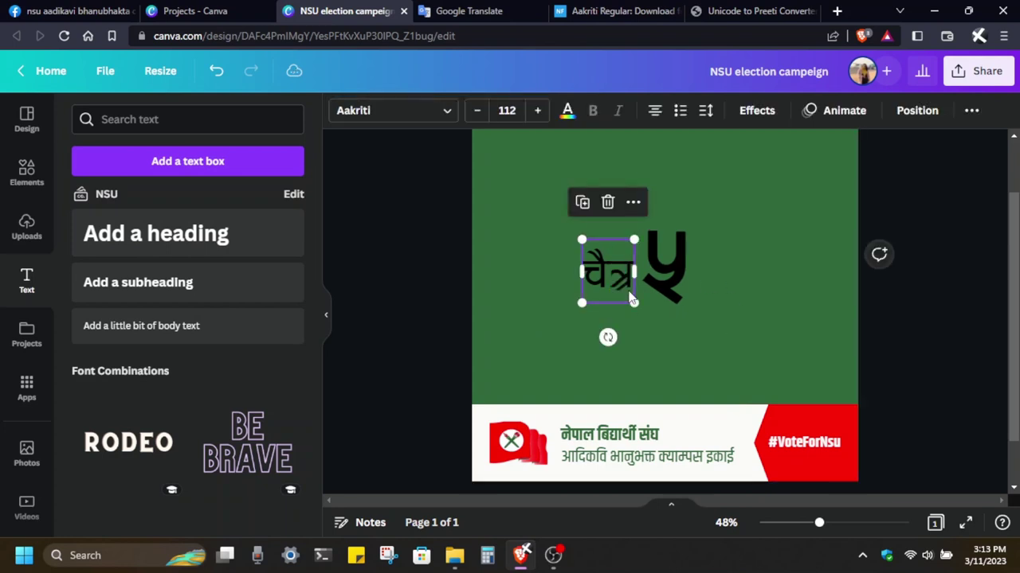
pyautogui.click(631, 302)
pyautogui.moveTo(632, 303); pyautogui.dragTo(615, 271)
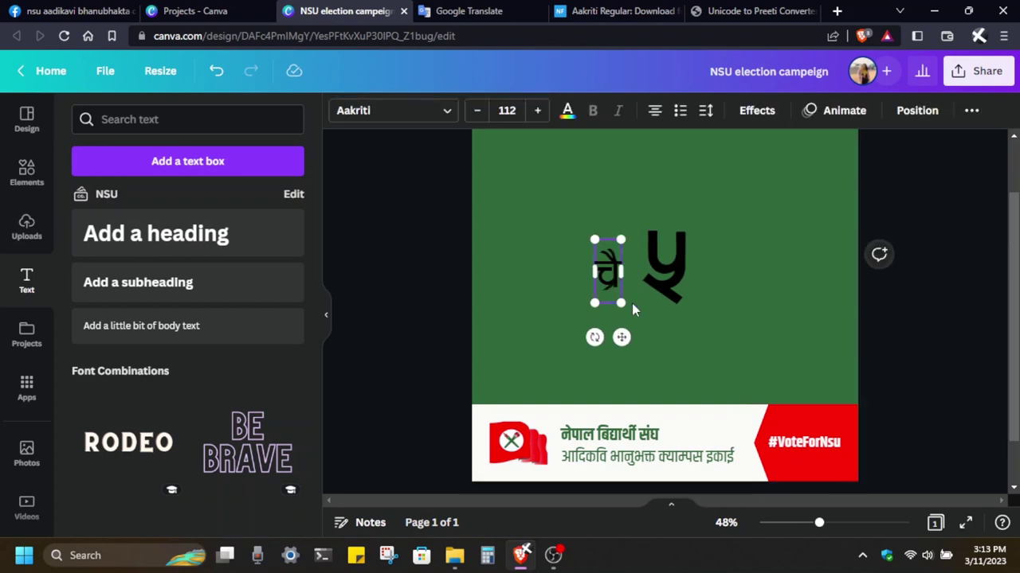
pyautogui.click(525, 251)
pyautogui.click(598, 285)
# Add a new heading with the converter's text for चैत्र and set its font to Aakriti
pyautogui.click(155, 233)
pyautogui.click(753, 10)
pyautogui.click(396, 15)
pyautogui.write('r}q')
pyautogui.moveTo(660, 303); pyautogui.dragTo(546, 335)
pyautogui.click(353, 110)
pyautogui.click(136, 237)
# Enlarge the new चैत्र heading and place the large ५ directly after it
pyautogui.click(603, 297)
pyautogui.click(798, 331)
pyautogui.moveTo(800, 335); pyautogui.dragTo(569, 184)
pyautogui.moveTo(688, 296); pyautogui.dragTo(728, 301)
pyautogui.click(711, 287)
pyautogui.click(822, 312)
# Colour the चैत्र heading white and the numeral ५ red
pyautogui.click(629, 270)
pyautogui.click(567, 110)
pyautogui.click(200, 200)
pyautogui.click(709, 270)
pyautogui.click(567, 110)
pyautogui.click(238, 204)
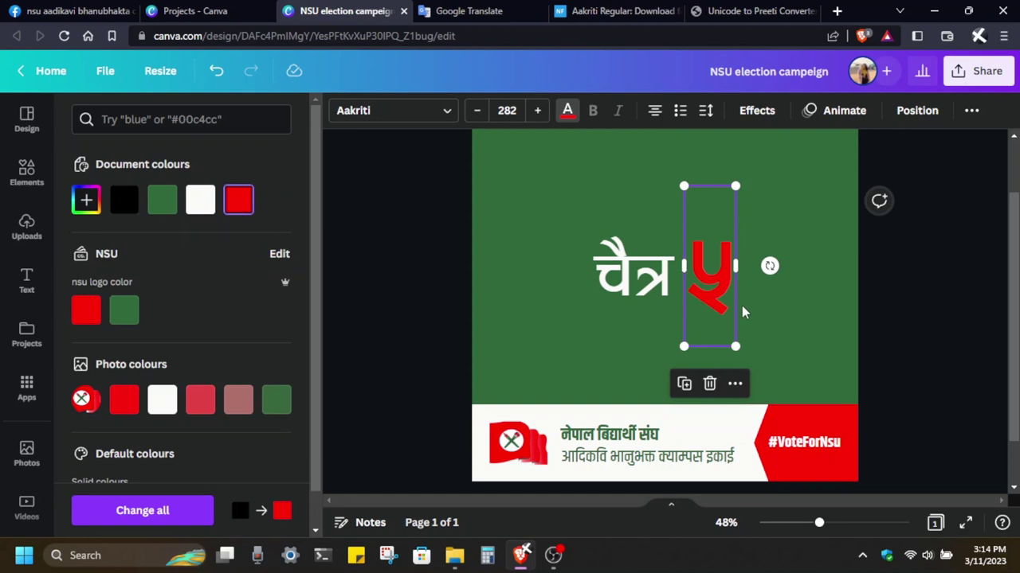
# Try the Hollow text effect and a white colour on the numeral ५
pyautogui.click(756, 110)
pyautogui.click(106, 295)
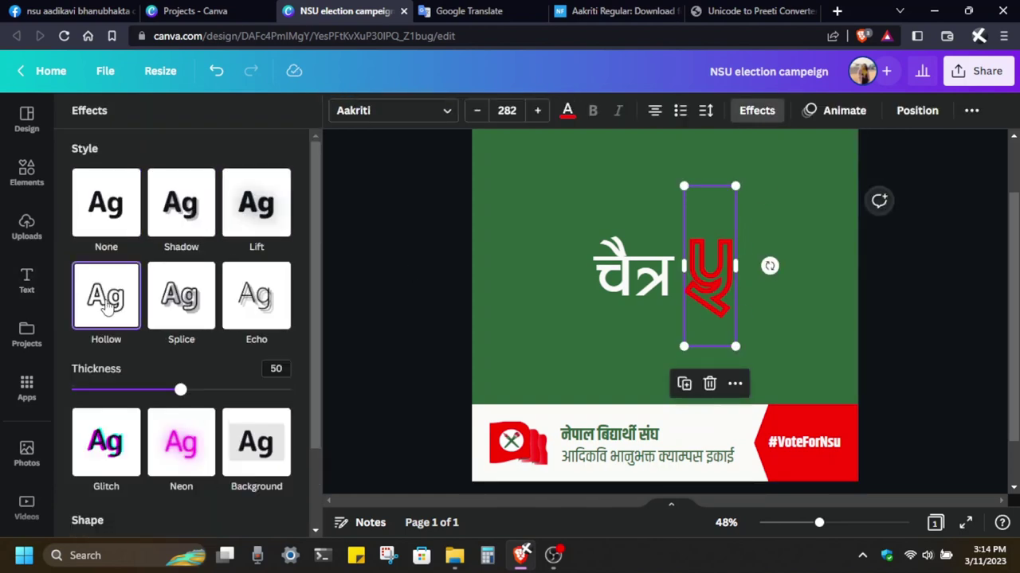
pyautogui.click(181, 295)
pyautogui.click(787, 320)
pyautogui.click(567, 110)
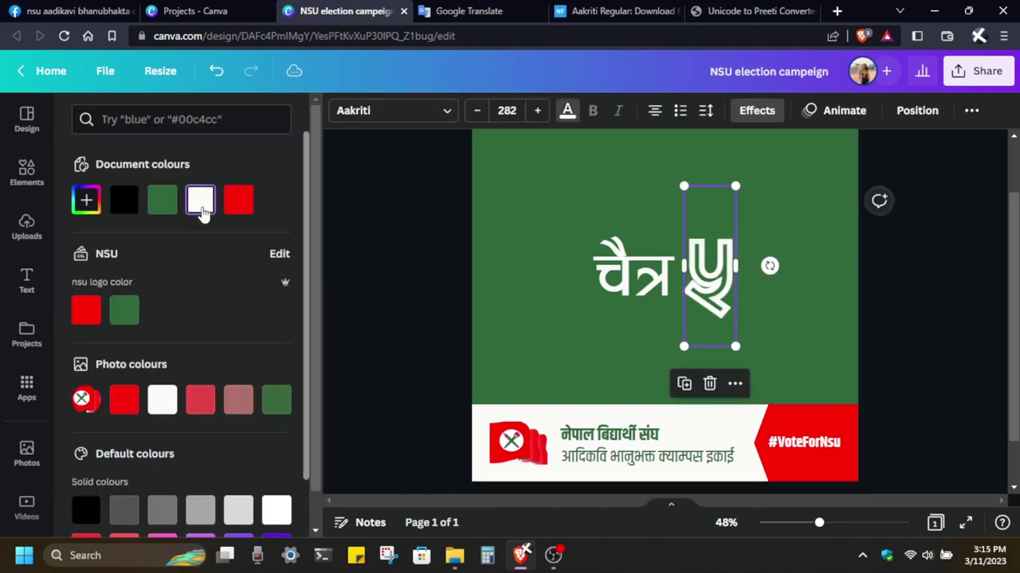
pyautogui.click(839, 349)
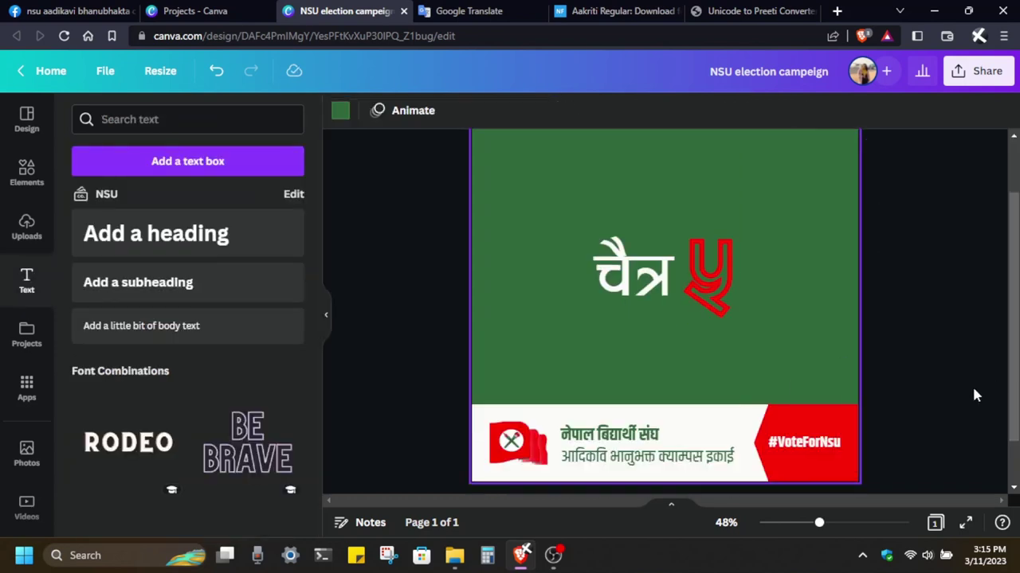
# Apply a white Shadow effect to the numeral ५ with offset 12, direction -75, blur 6 and transparency 42
pyautogui.click(708, 271)
pyautogui.click(757, 110)
pyautogui.click(181, 203)
pyautogui.click(278, 446)
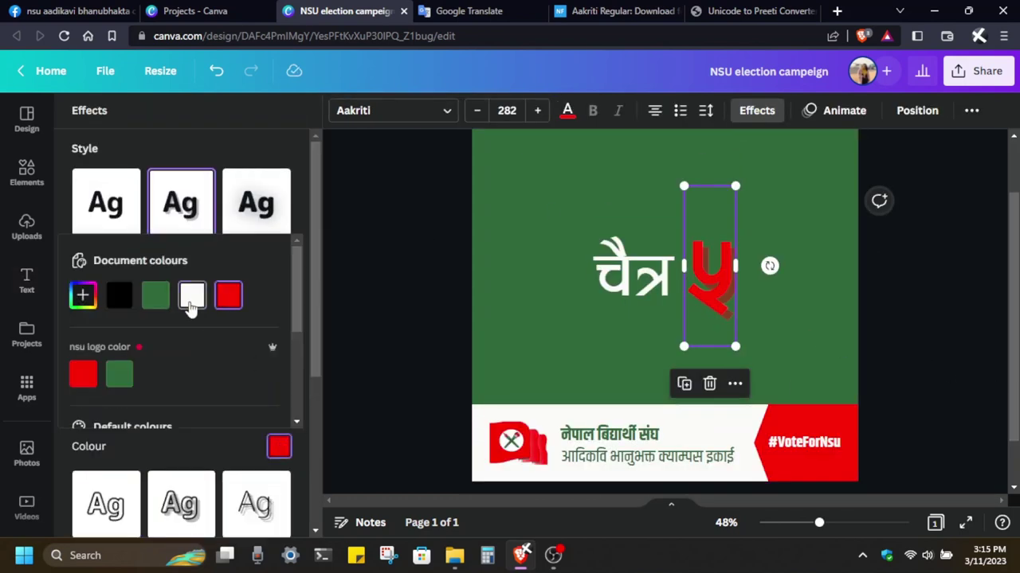
pyautogui.click(193, 294)
pyautogui.scroll(-3, 234, 370)
pyautogui.click(309, 330)
pyautogui.scroll(-1, 309, 330)
pyautogui.click(268, 349)
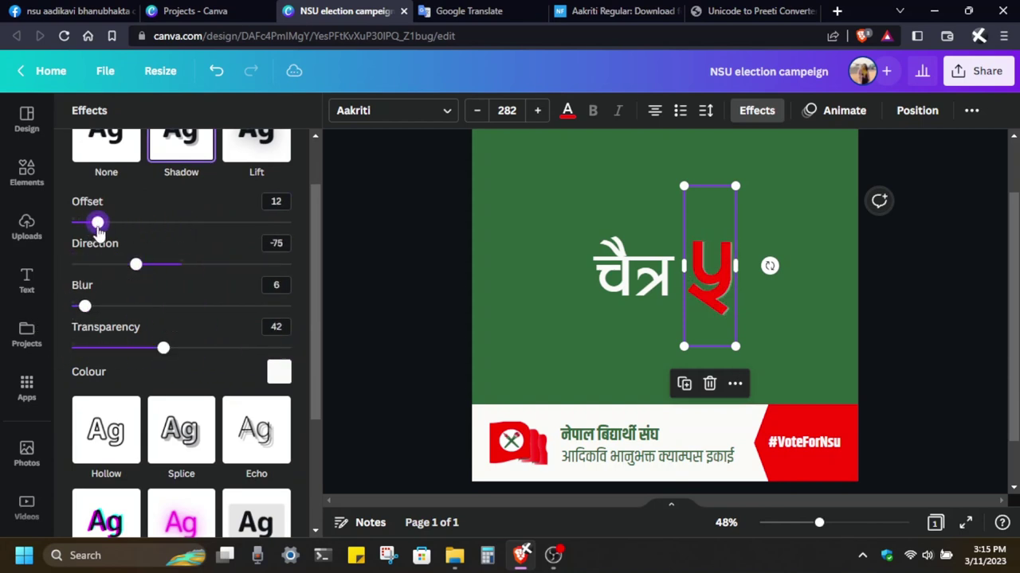
# Change the numeral's shadow to dark red with offset 13, blur 27 and transparency 48
pyautogui.click(279, 372)
pyautogui.click(83, 221)
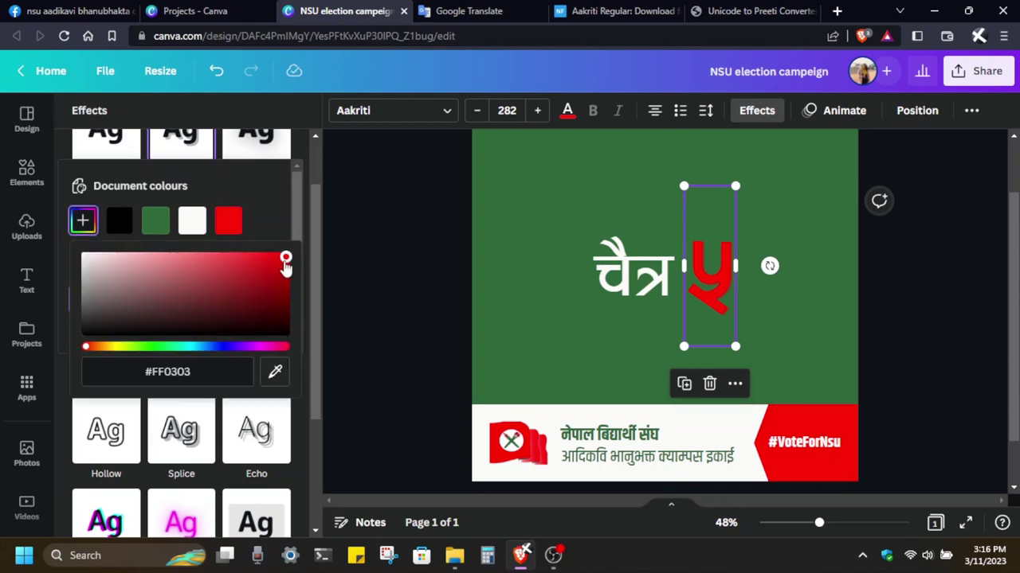
pyautogui.click(211, 449)
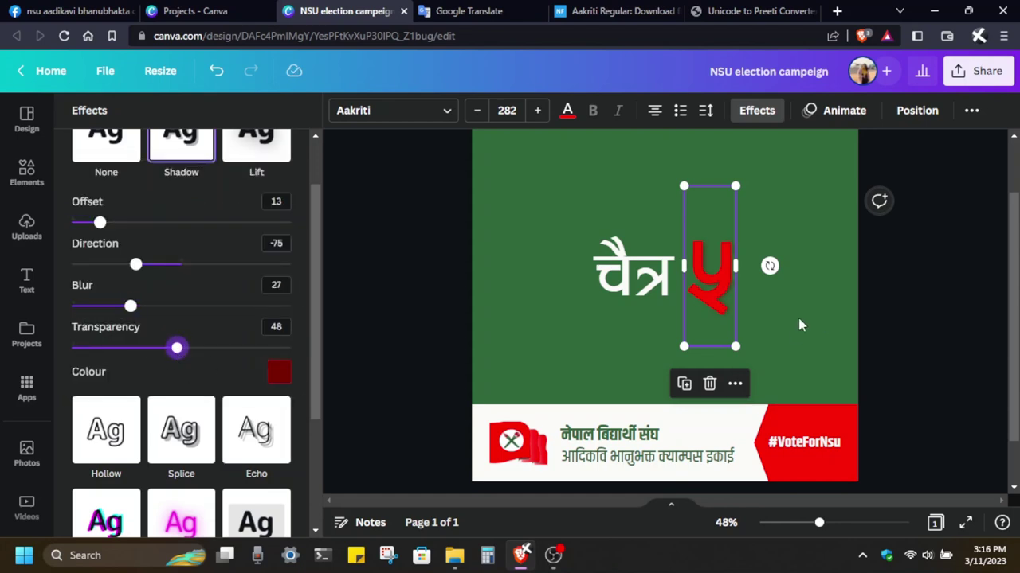
pyautogui.click(973, 368)
# Recolour the numeral ५ white so it matches the चैत्र heading
pyautogui.click(709, 270)
pyautogui.hotkey('ctrl', 'z')
pyautogui.click(946, 406)
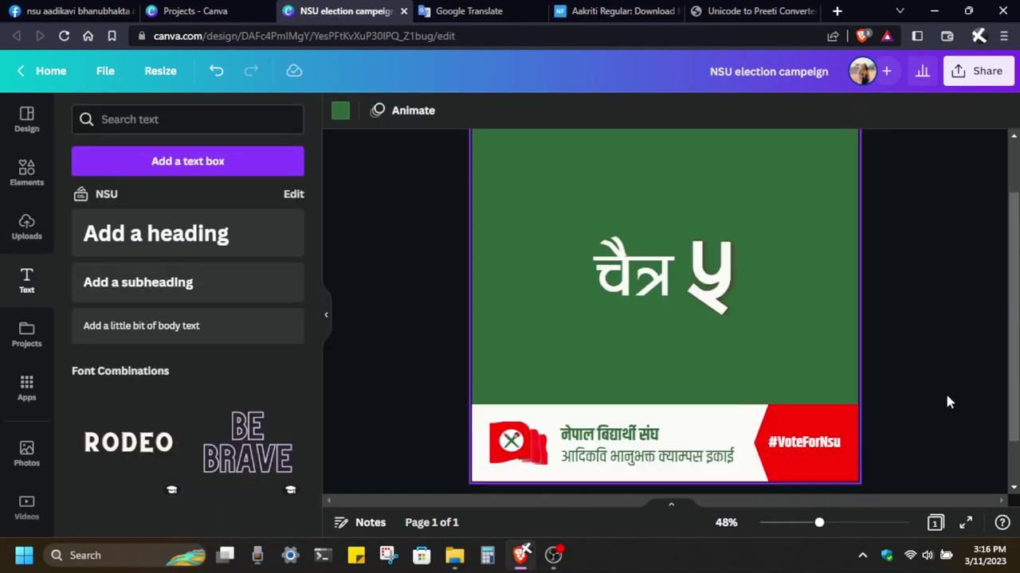
# Enlarge the date चैत्र ५ slightly as one unit and move it a little higher on the page
pyautogui.press('Tab')
pyautogui.moveTo(593, 320); pyautogui.dragTo(591, 380)
pyautogui.click(822, 355)
pyautogui.moveTo(823, 355); pyautogui.dragTo(732, 386)
pyautogui.scroll(-2, 938, 378)
pyautogui.click(938, 378)
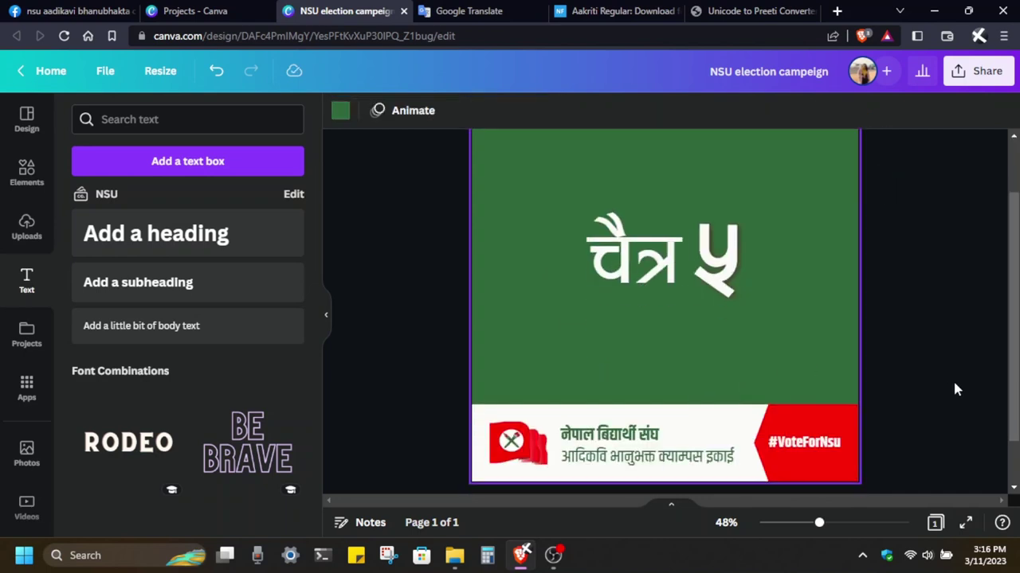
# Change the page background colour from the document colours to red
pyautogui.scroll(2, 572, 219)
pyautogui.click(341, 110)
pyautogui.click(239, 200)
pyautogui.scroll(-2, 936, 392)
pyautogui.hotkey('ctrl', 'z')
pyautogui.hotkey('ctrl', 'z')
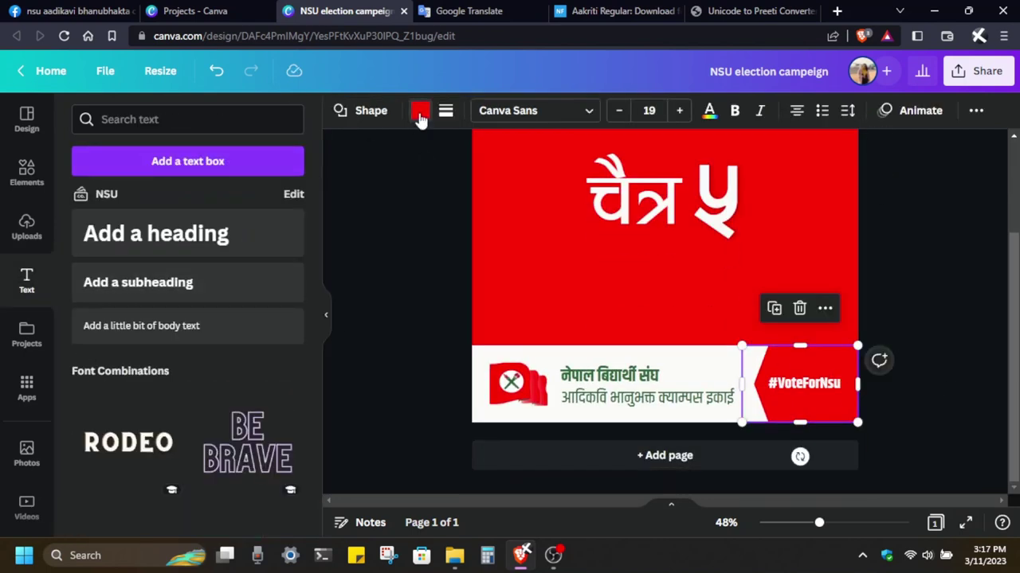
# Make the arrow shape behind #VoteForNsu green, keeping the red page background
pyautogui.scroll(2, 939, 395)
pyautogui.hotkey('ctrl', 'z')
pyautogui.hotkey('ctrl', 'z')
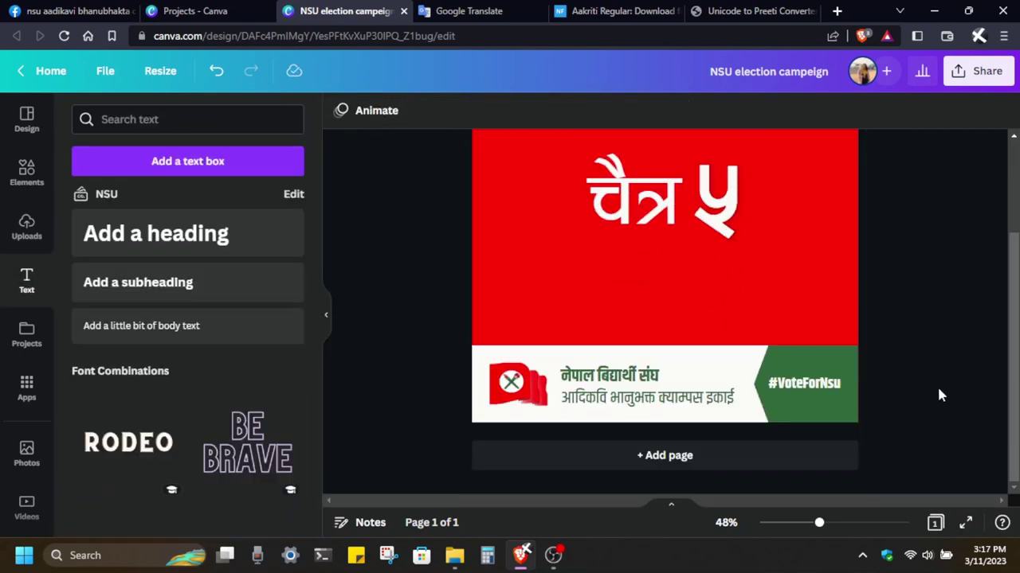
pyautogui.hotkey('ctrl', 'y')
pyautogui.hotkey('ctrl', 'y')
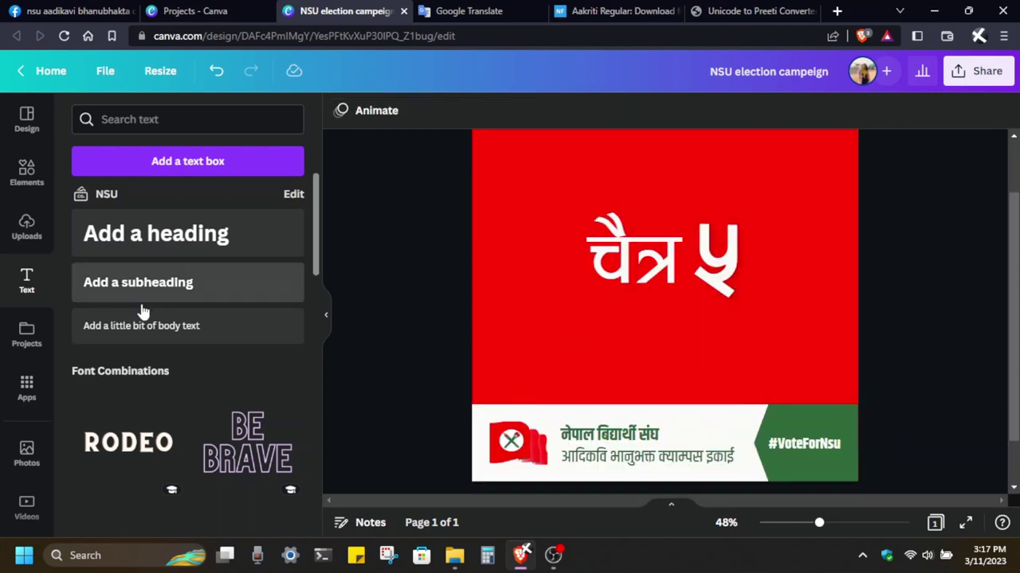
# Search the graphics for "stars", add the outlined star cluster near the page's lower left, and colour it white
pyautogui.click(26, 171)
pyautogui.write('stars')
pyautogui.press('Return')
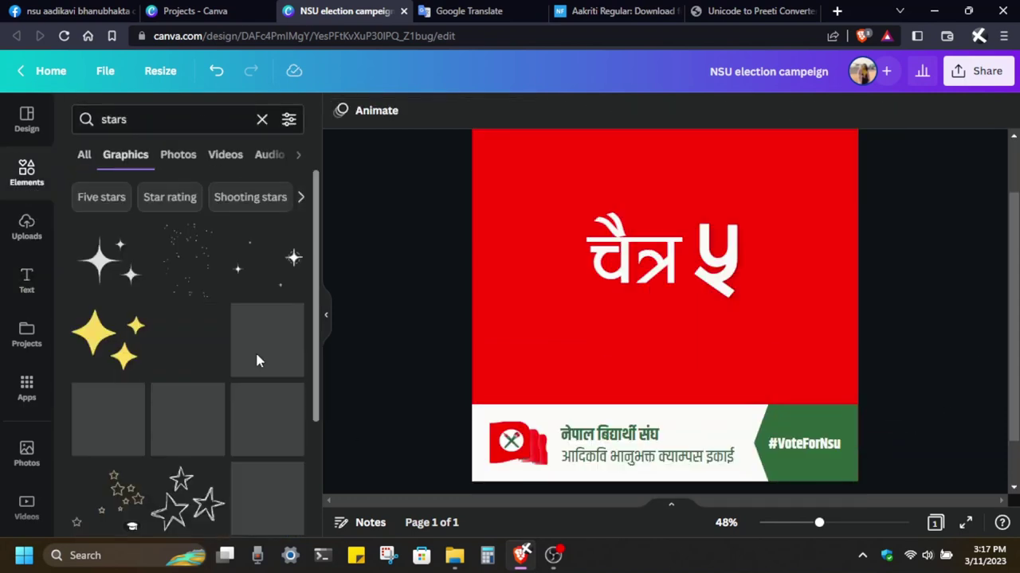
pyautogui.scroll(-2, 258, 414)
pyautogui.moveTo(111, 340); pyautogui.dragTo(519, 373)
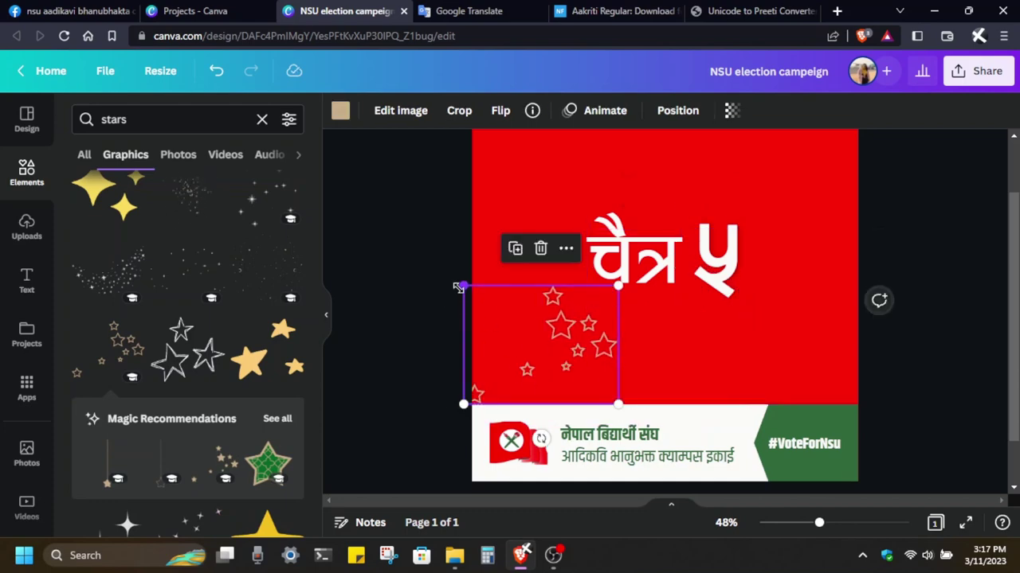
pyautogui.scroll(2, 914, 385)
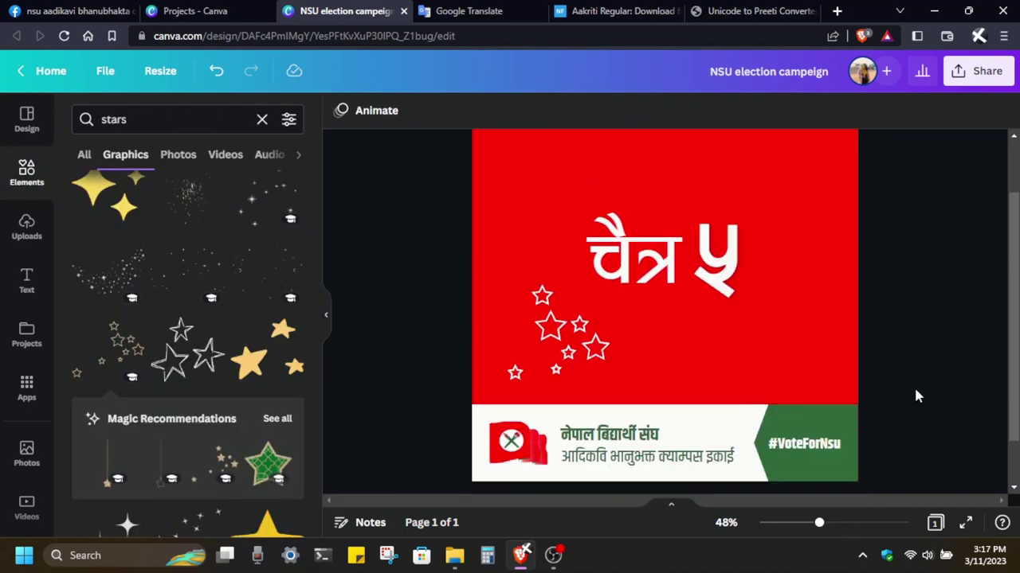
# Try the white star cluster in the lower-left area and over the green hashtag shape
pyautogui.moveTo(585, 419); pyautogui.dragTo(572, 444)
pyautogui.click(933, 375)
pyautogui.scroll(-1, 933, 375)
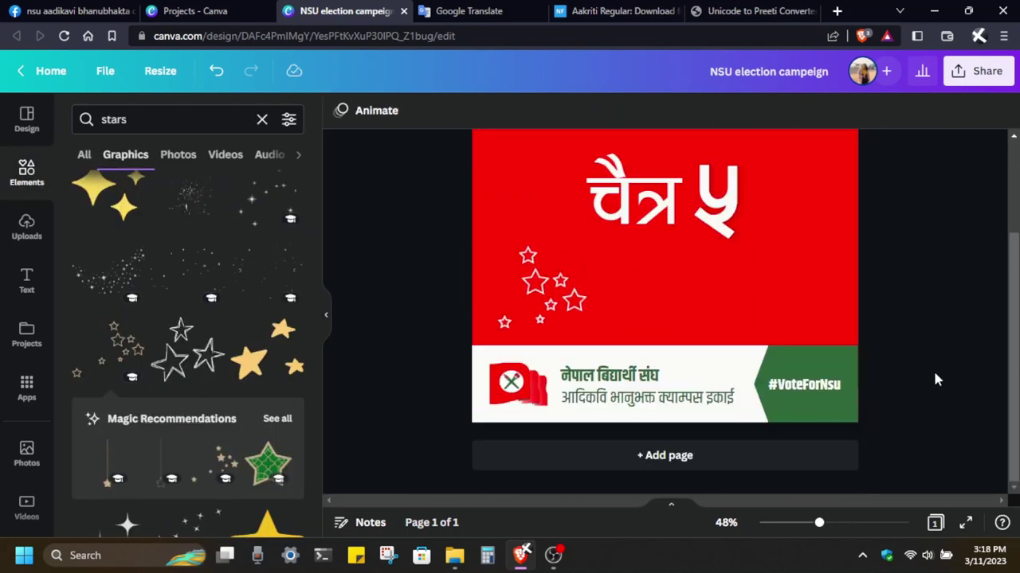
pyautogui.scroll(1, 933, 375)
pyautogui.click(709, 359)
pyautogui.click(919, 377)
pyautogui.scroll(-2, 951, 423)
pyautogui.moveTo(549, 342); pyautogui.dragTo(797, 372)
pyautogui.scroll(-2, 929, 405)
pyautogui.scroll(-5, 228, 374)
pyautogui.scroll(-10, 229, 405)
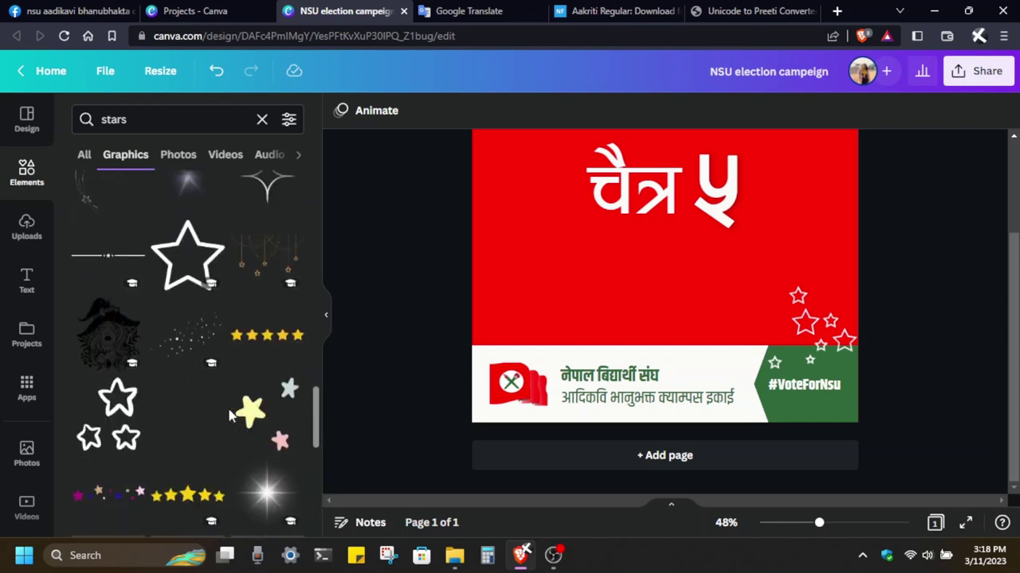
pyautogui.scroll(1, 948, 390)
# Move the white star cluster to the right of the numeral ५
pyautogui.moveTo(820, 398); pyautogui.dragTo(800, 264)
pyautogui.click(979, 415)
pyautogui.scroll(1, 980, 415)
pyautogui.click(824, 348)
pyautogui.click(803, 366)
pyautogui.click(924, 384)
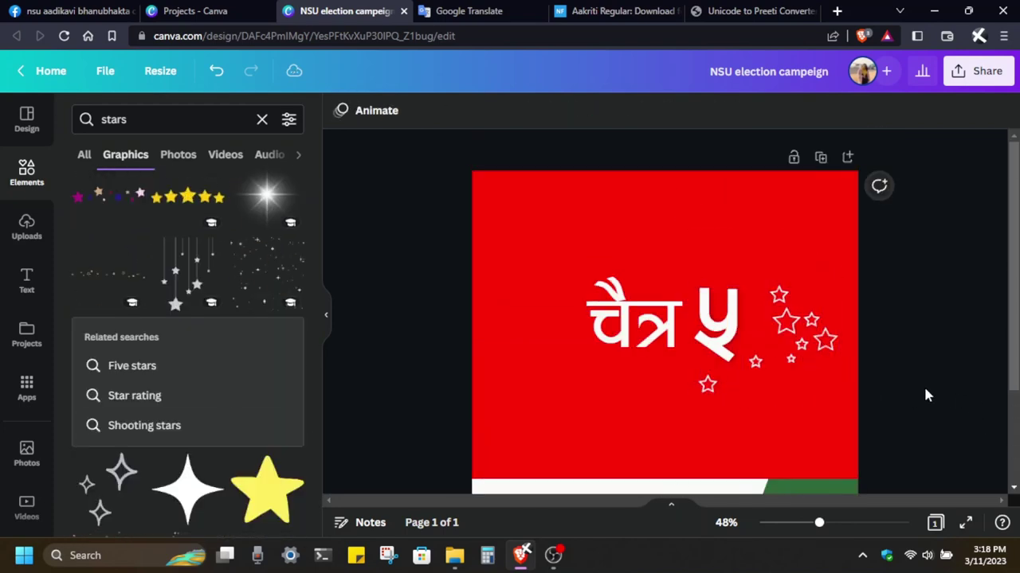
# Search the graphics for "Five stars" and try a row of five solid stars above the white banner
pyautogui.click(132, 366)
pyautogui.scroll(-10, 278, 439)
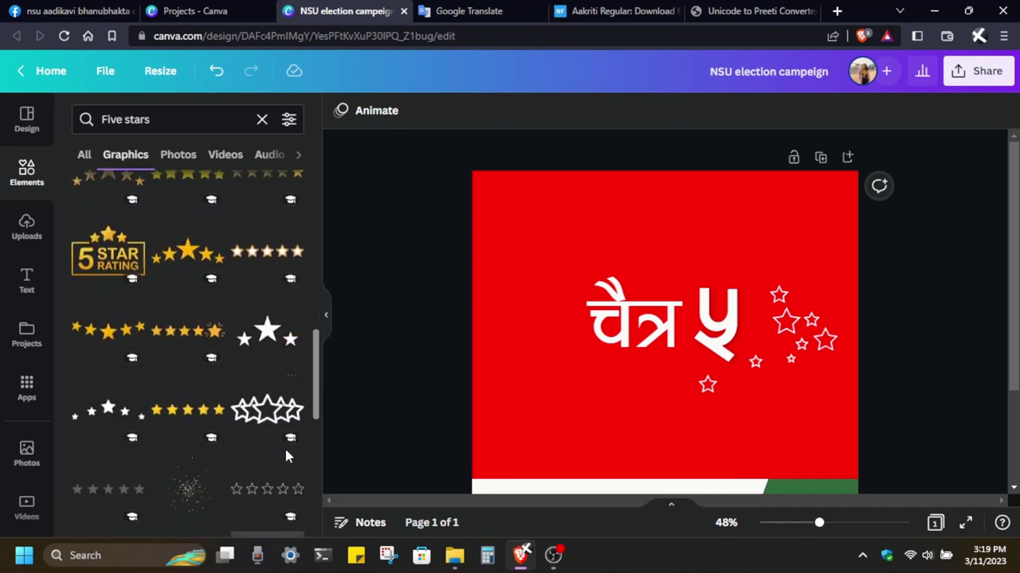
pyautogui.click(219, 437)
pyautogui.click(690, 294)
pyautogui.moveTo(686, 294); pyautogui.dragTo(685, 369)
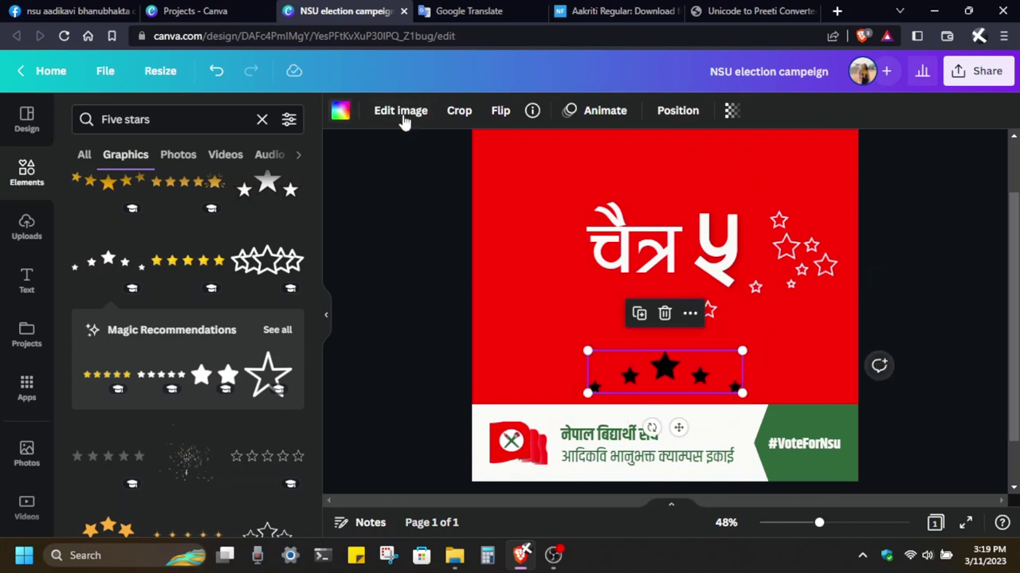
pyautogui.press('Delete')
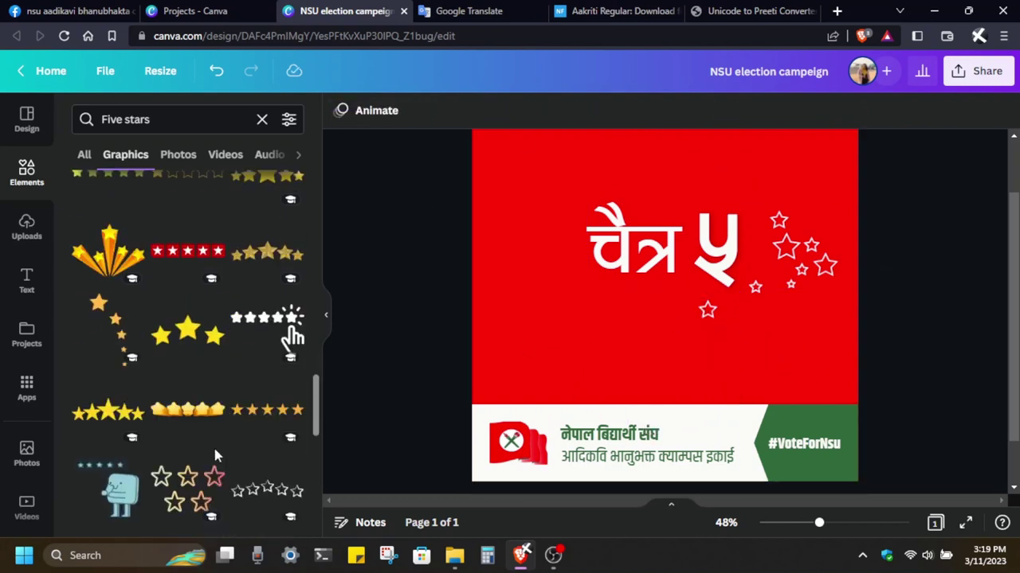
# Make the white star cluster beside the numeral ५ slightly smaller
pyautogui.scroll(-3, 215, 444)
pyautogui.click(826, 274)
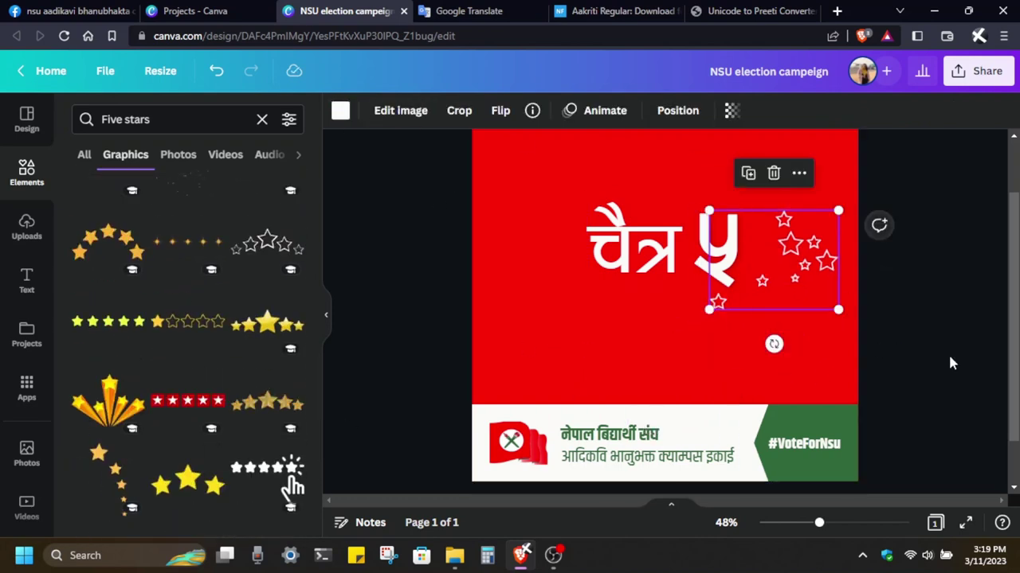
pyautogui.click(932, 369)
pyautogui.scroll(1, 941, 375)
# Search the graphics for "vote box" and look through the results for a suitable voting icon
pyautogui.scroll(-10, 291, 292)
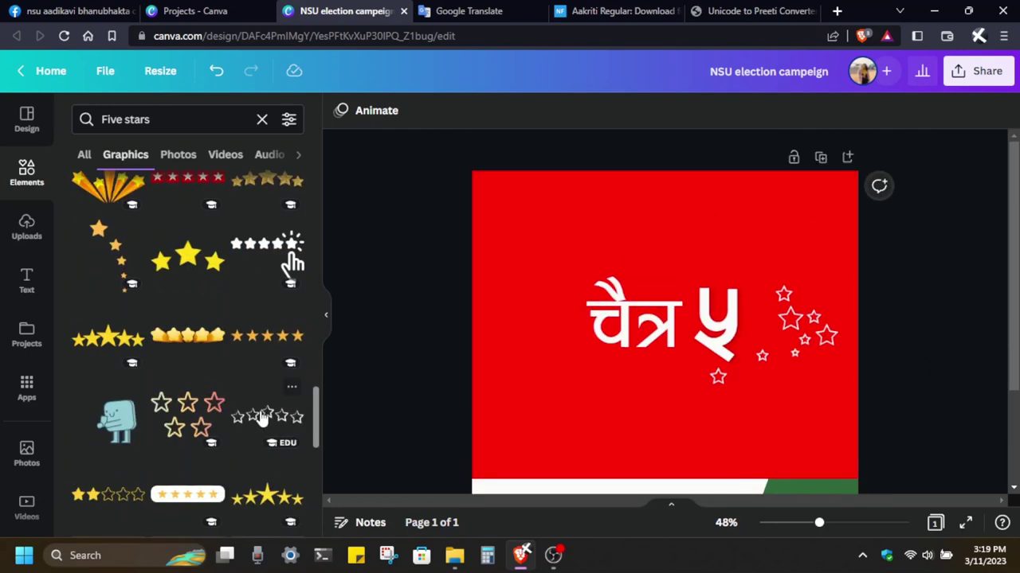
pyautogui.click(262, 121)
pyautogui.write('vote')
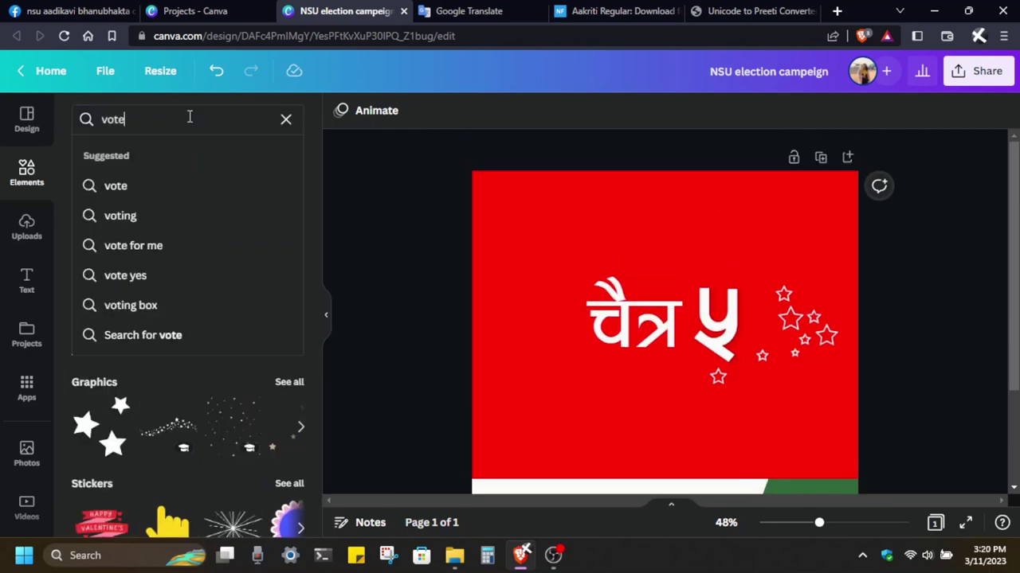
pyautogui.click(200, 275)
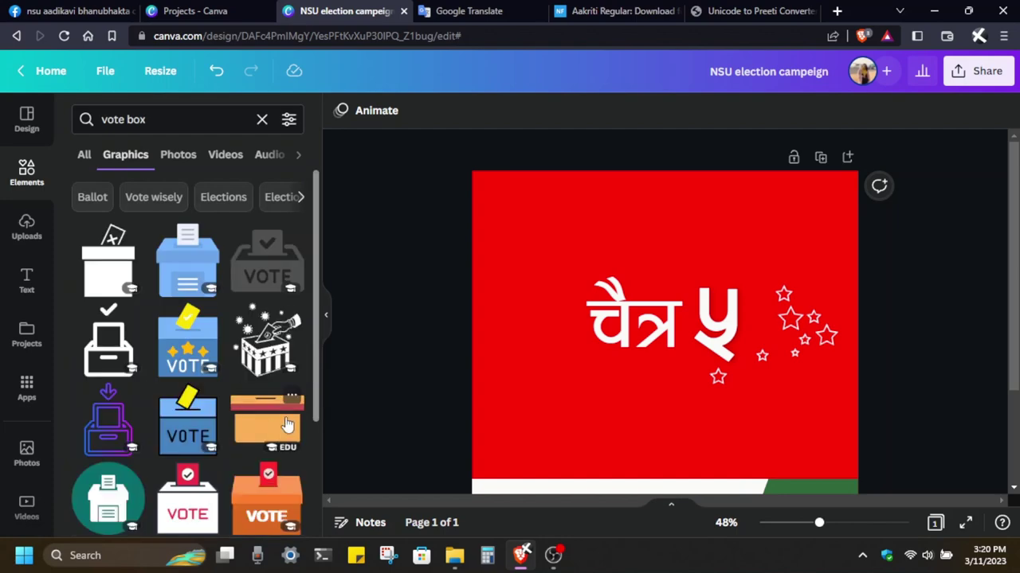
pyautogui.scroll(-1, 206, 362)
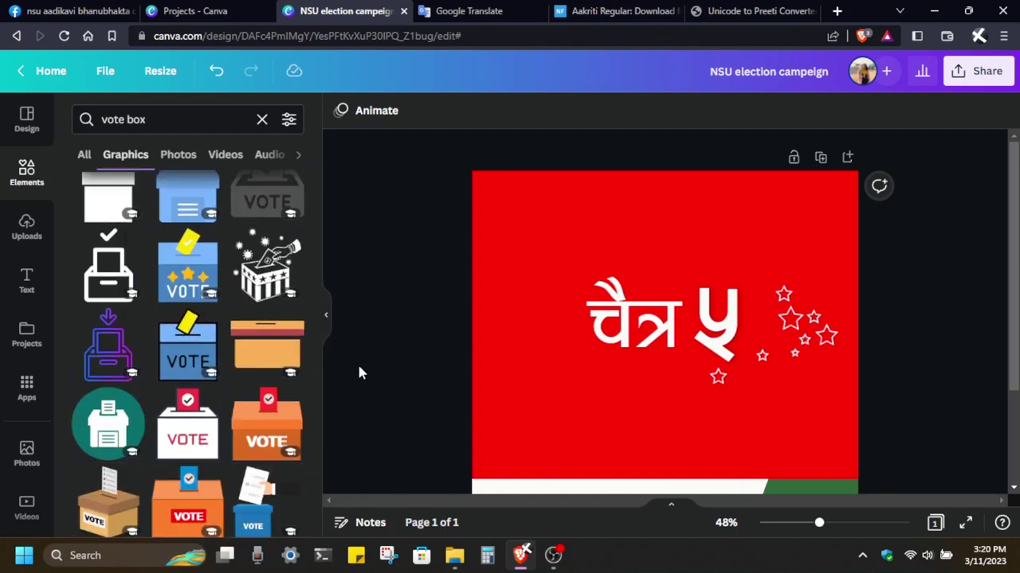
pyautogui.scroll(-5, 275, 386)
pyautogui.scroll(-2, 287, 404)
pyautogui.scroll(-10, 287, 404)
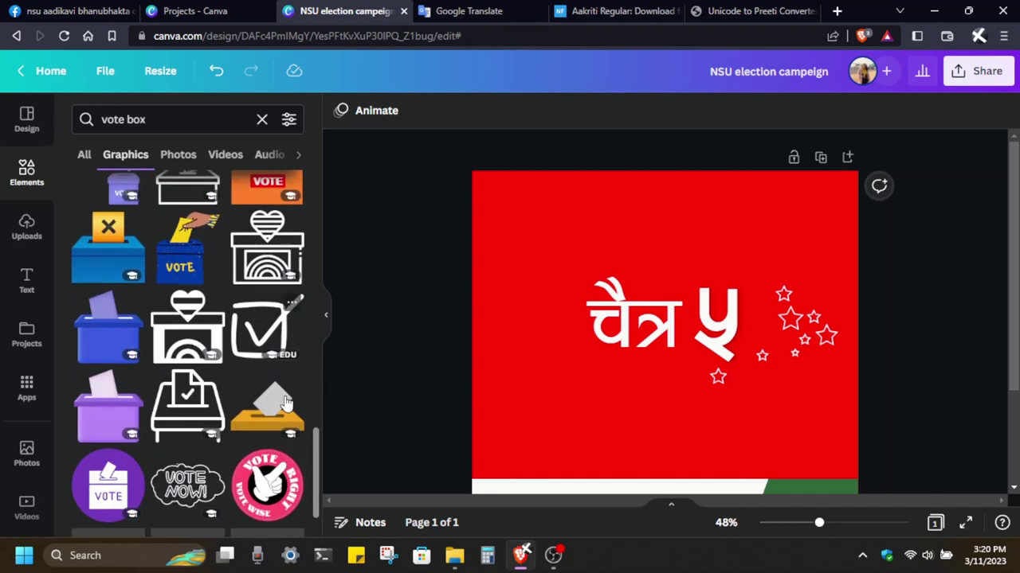
pyautogui.scroll(-10, 287, 404)
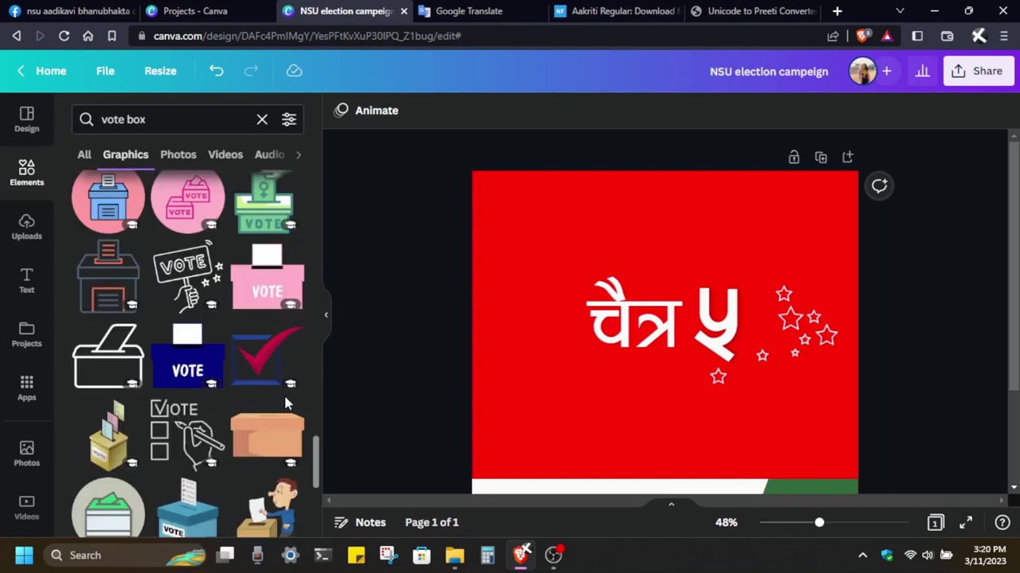
pyautogui.scroll(-2, 286, 404)
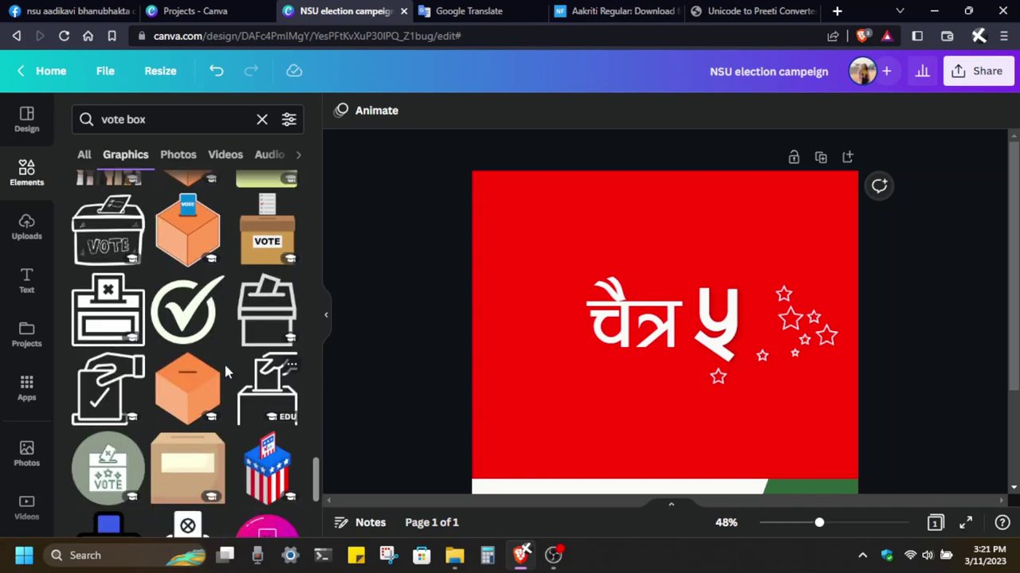
# Add the circled check mark graphic, colour it white, and place it small at the page's lower left
pyautogui.click(195, 335)
pyautogui.click(341, 108)
pyautogui.click(238, 199)
pyautogui.moveTo(635, 301); pyautogui.dragTo(533, 412)
# Bring back the first graphics results for "vote box"
pyautogui.click(32, 173)
pyautogui.click(166, 116)
pyautogui.write('vote box')
pyautogui.press('Return')
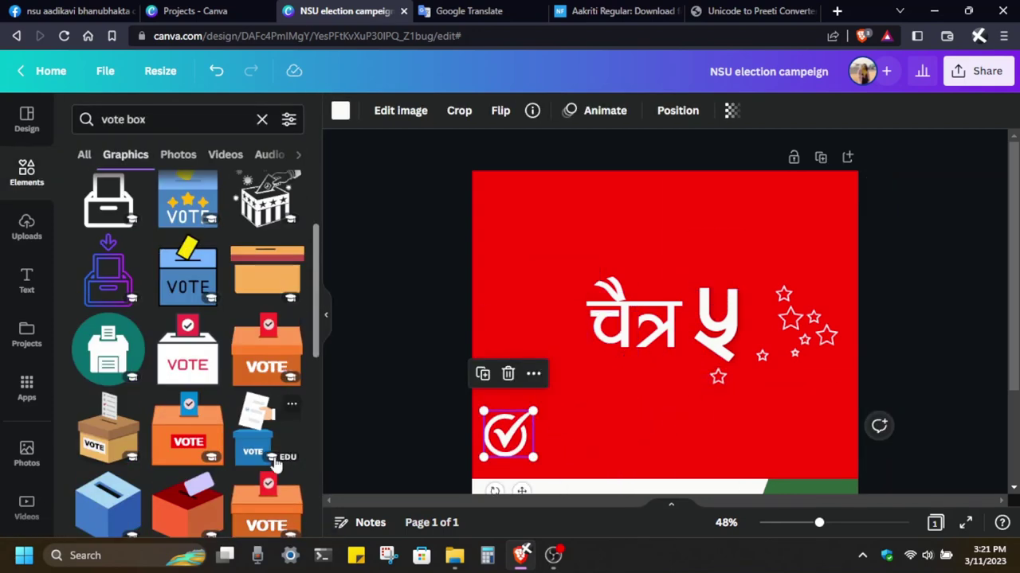
pyautogui.scroll(5, 227, 402)
# Try the ballot box graphic with a hand casting a vote, then remove it
pyautogui.click(262, 341)
pyautogui.moveTo(660, 394); pyautogui.dragTo(540, 255)
pyautogui.press('Delete')
# Add the ballot box graphic labelled VOTE above the date and colour it white
pyautogui.click(267, 258)
pyautogui.moveTo(664, 381); pyautogui.dragTo(660, 233)
pyautogui.click(340, 110)
pyautogui.click(239, 199)
# Move the check mark into the green arrow shape and place #VoteForNsu just below it
pyautogui.moveTo(507, 434); pyautogui.dragTo(588, 438)
pyautogui.scroll(-3, 605, 294)
pyautogui.moveTo(605, 292); pyautogui.dragTo(759, 368)
pyautogui.moveTo(825, 409); pyautogui.dragTo(814, 374)
pyautogui.click(964, 375)
# Set the font of the #VoteForNsu text to Khand Medium
pyautogui.click(804, 399)
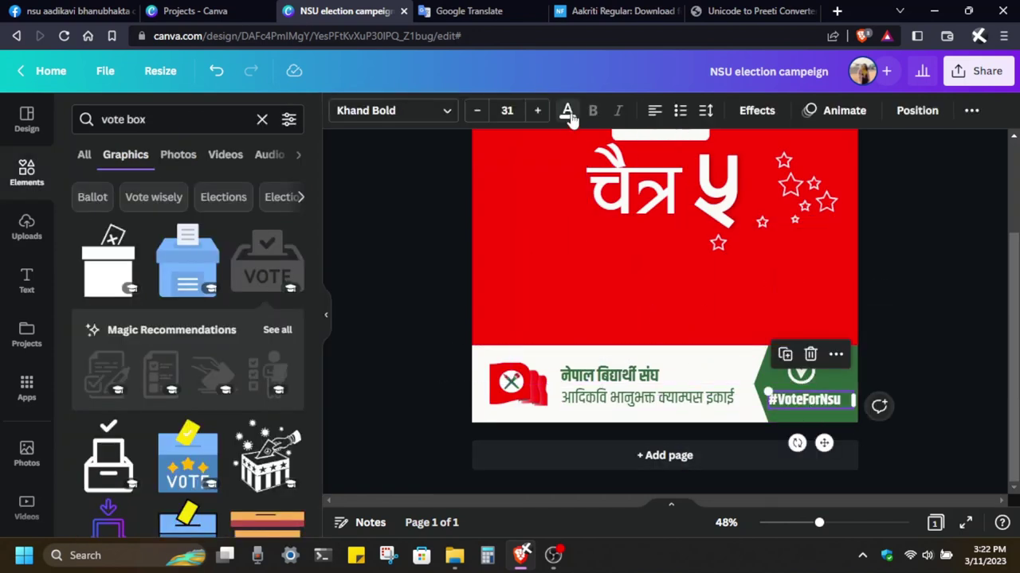
pyautogui.click(434, 112)
pyautogui.click(289, 161)
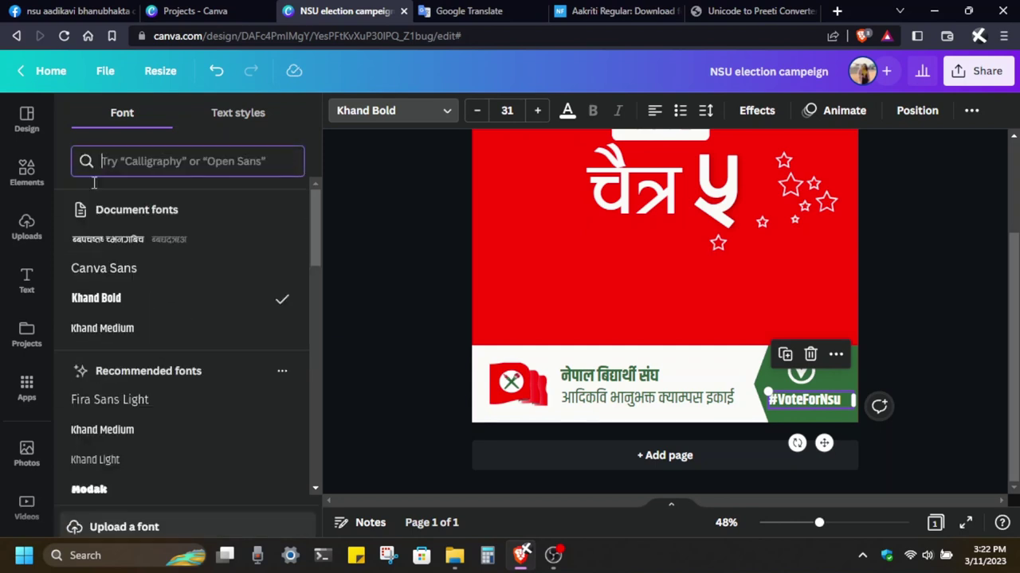
pyautogui.click(102, 328)
pyautogui.click(985, 492)
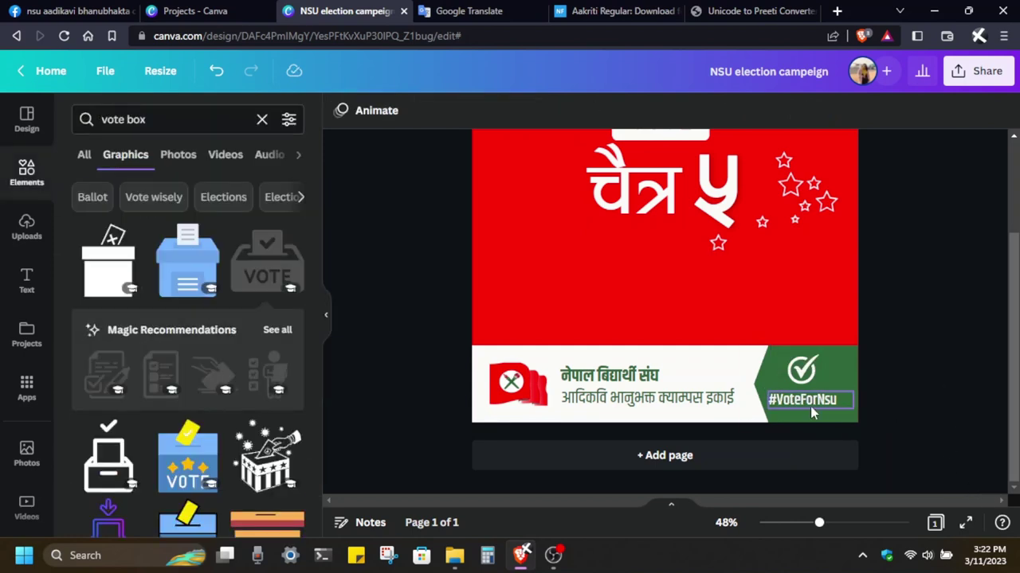
# Reduce the #VoteForNsu text slightly and centre it with the check mark inside the green shape
pyautogui.moveTo(812, 411); pyautogui.dragTo(818, 410)
pyautogui.click(804, 371)
pyautogui.keyDown('shift'); pyautogui.click(828, 392); pyautogui.keyUp('shift')
pyautogui.click(947, 422)
pyautogui.click(813, 408)
pyautogui.click(813, 371)
pyautogui.click(956, 378)
# Move the white VOTE ballot box below the date, just above the banner
pyautogui.scroll(2, 956, 378)
pyautogui.moveTo(661, 170); pyautogui.dragTo(654, 408)
pyautogui.click(976, 384)
# Select both parts of the date चैत्र ५ and move them towards the page's upper left
pyautogui.scroll(2, 977, 384)
pyautogui.moveTo(551, 249); pyautogui.dragTo(724, 325)
pyautogui.moveTo(637, 319); pyautogui.dragTo(573, 267)
# Place the star cluster at the right side of the VOTE ballot box and raise both above the banner
pyautogui.click(790, 298)
pyautogui.scroll(-2, 790, 299)
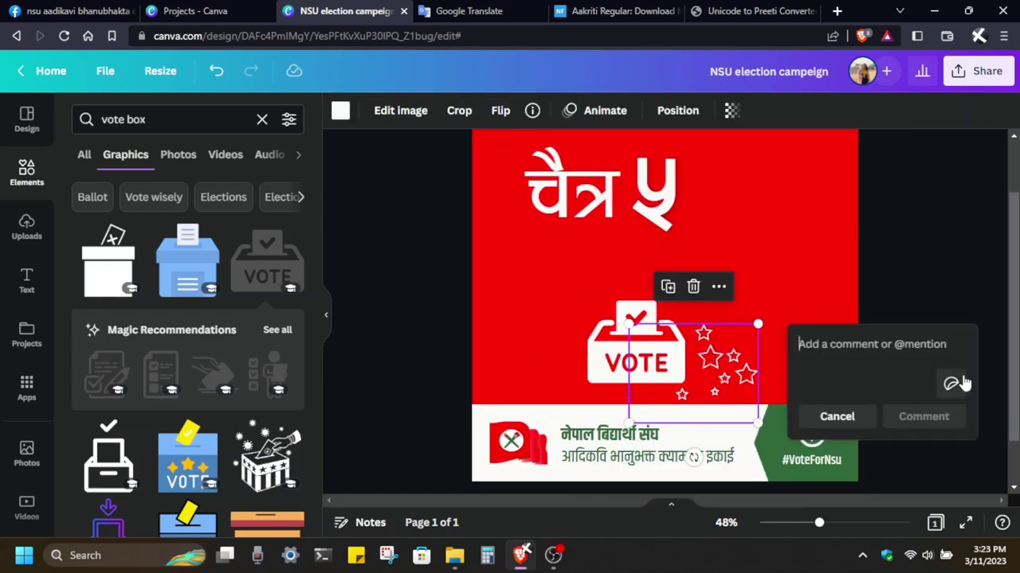
pyautogui.click(965, 361)
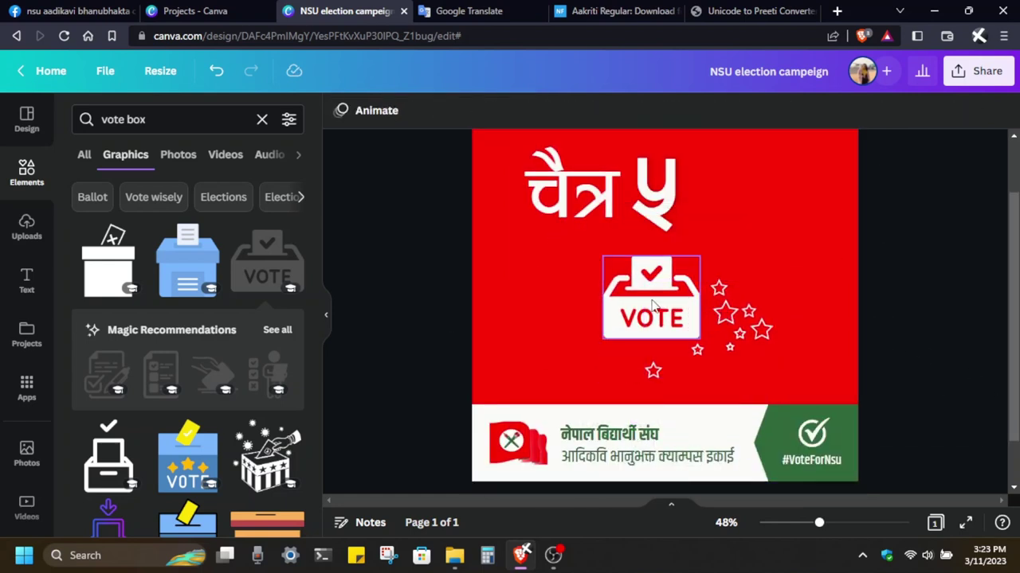
# Centre the date चैत्र ५ horizontally above the VOTE ballot box
pyautogui.scroll(1, 940, 371)
pyautogui.click(693, 249)
pyautogui.click(916, 302)
pyautogui.scroll(-1, 920, 301)
pyautogui.scroll(1, 920, 302)
pyautogui.scroll(-1, 920, 302)
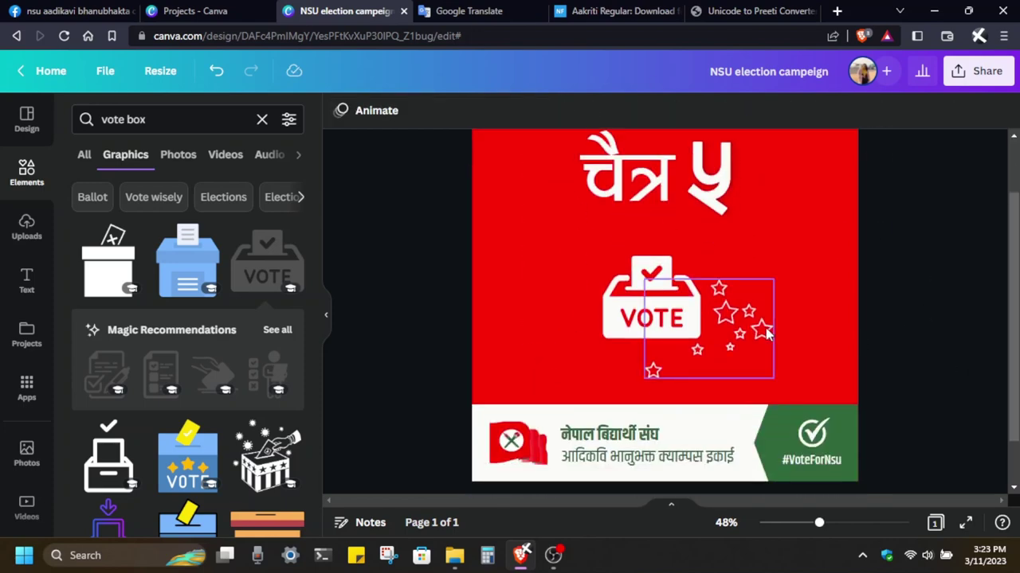